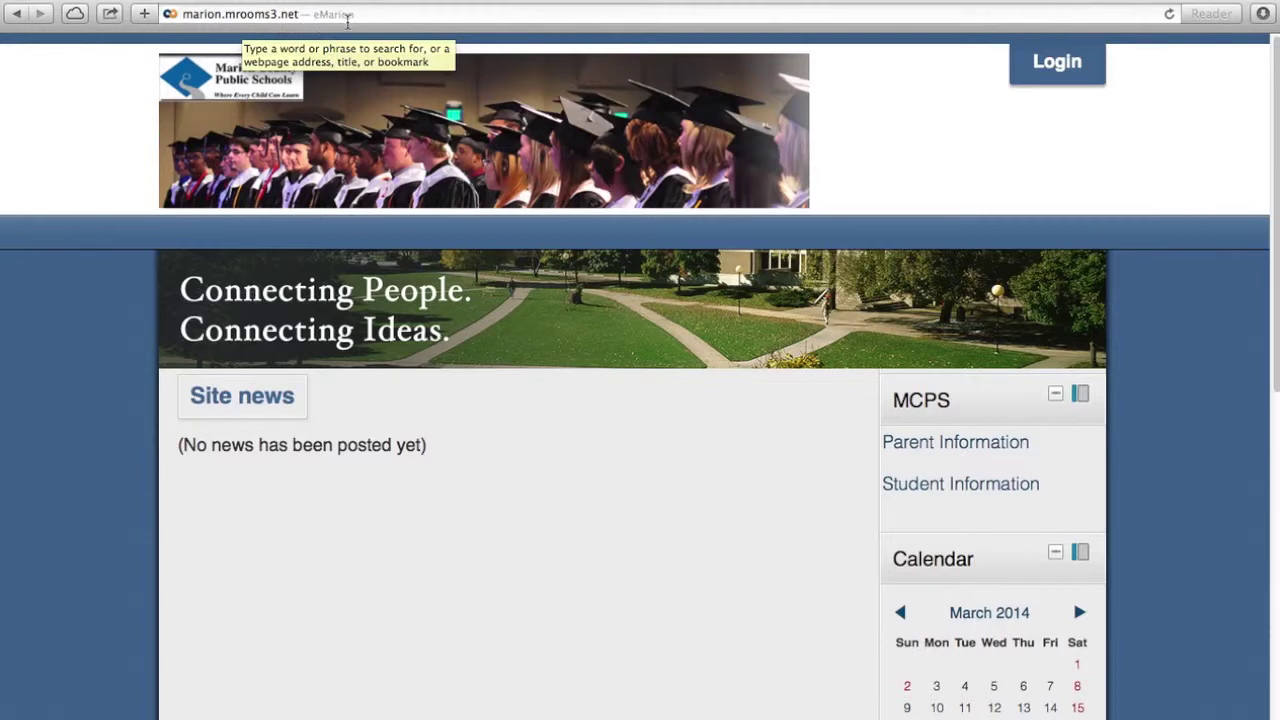
- Log in with the saved teacher credentials to reach the My home course overview
scroll(1052, 70, "up", 1)
left_click(1052, 70)
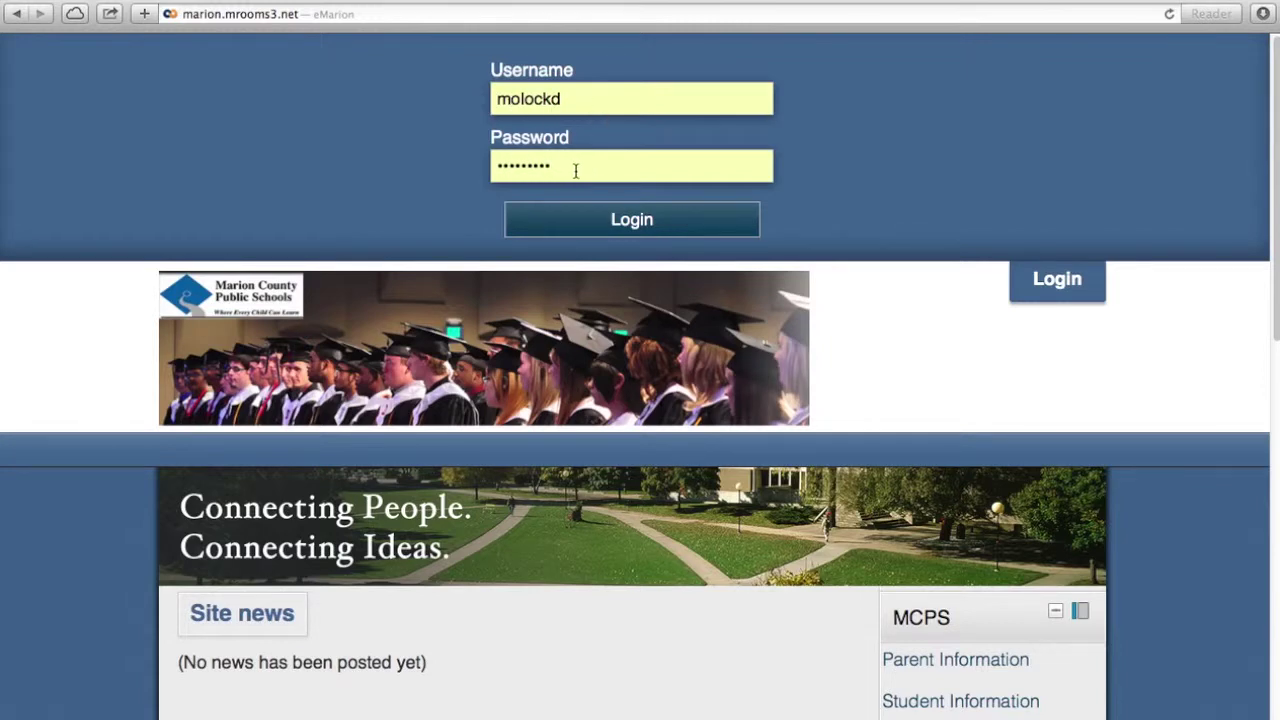
left_click(588, 227)
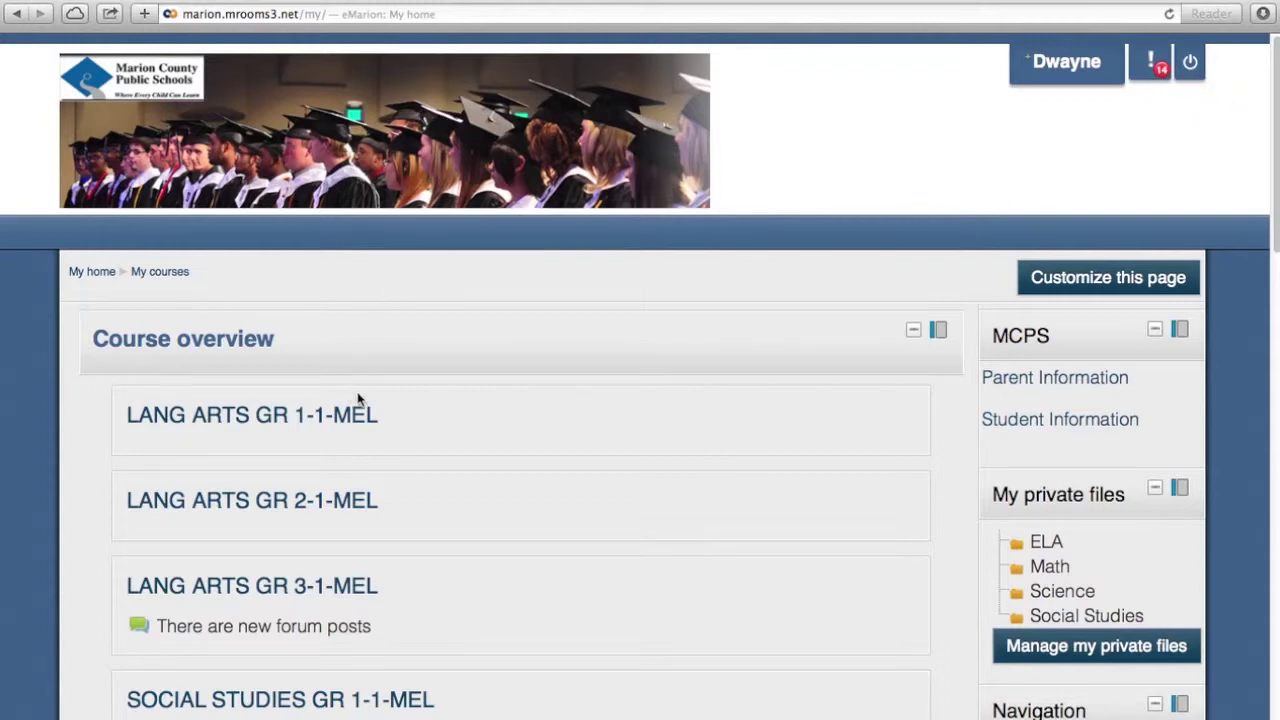
scroll(358, 400, "down", 2)
scroll(410, 400, "down", 2)
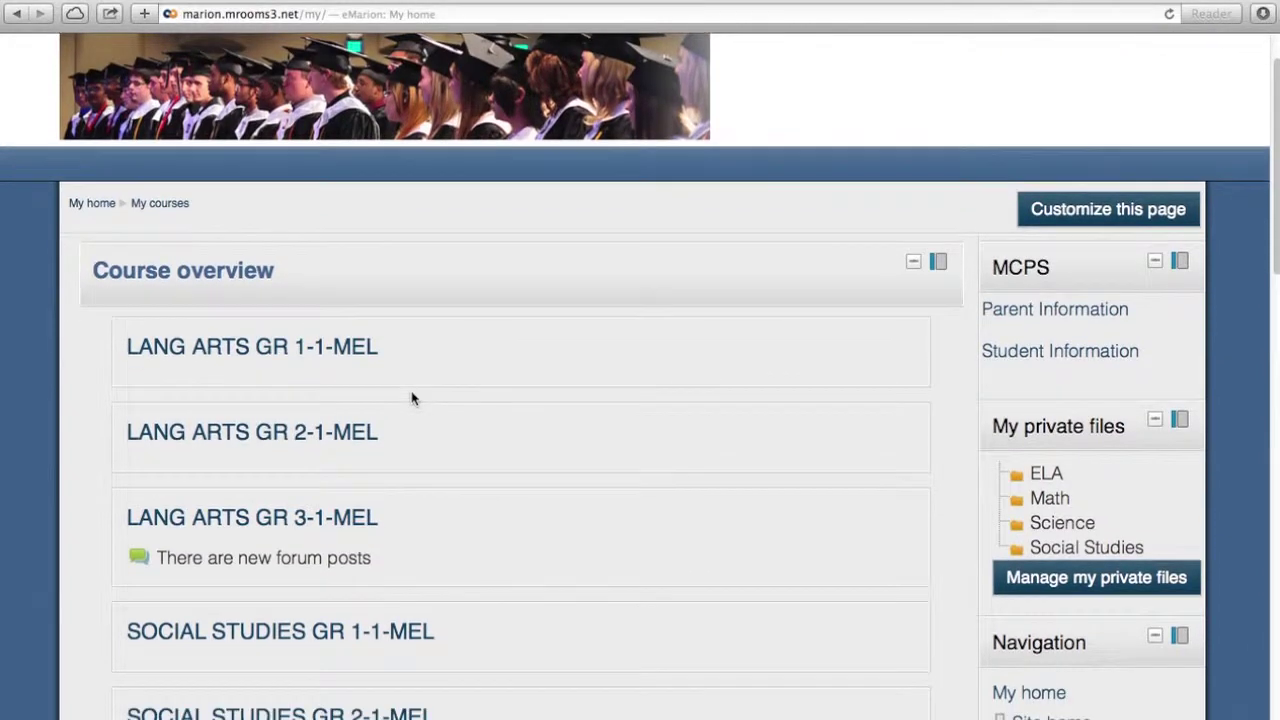
scroll(411, 398, "down", 3)
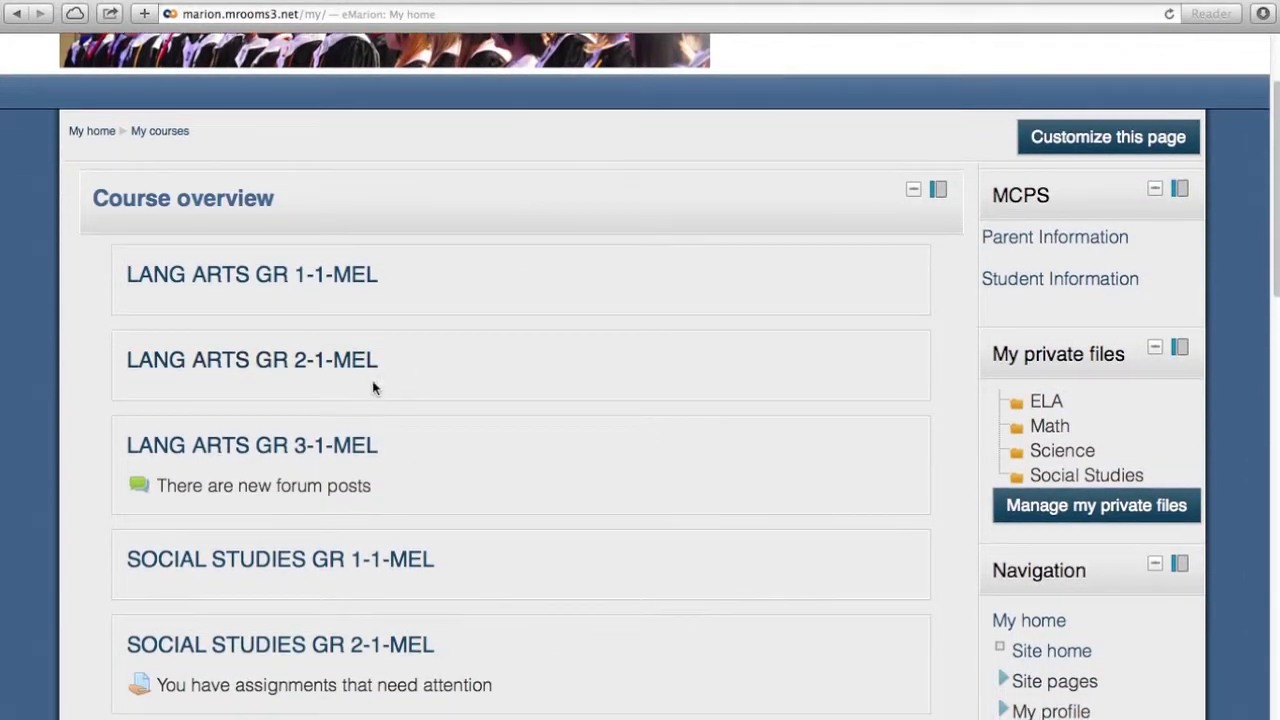
scroll(391, 458, "down", 4)
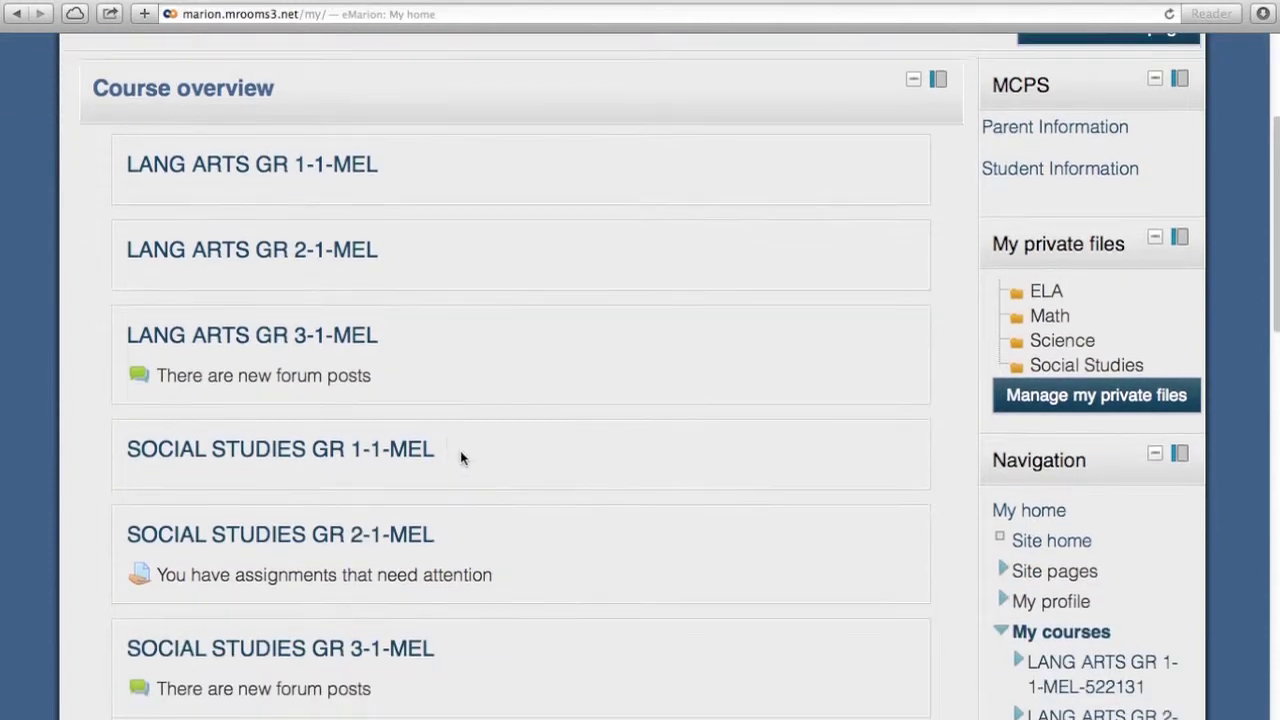
scroll(464, 490, "down", 4)
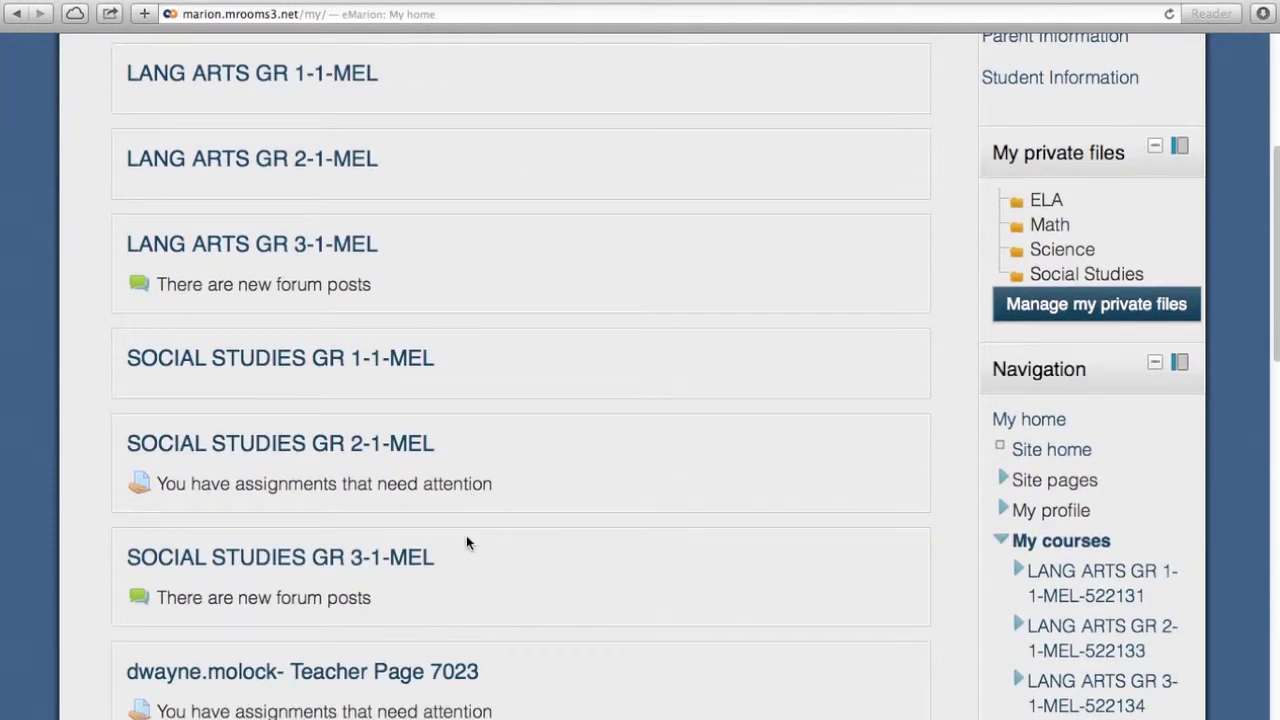
scroll(466, 540, "down", 4)
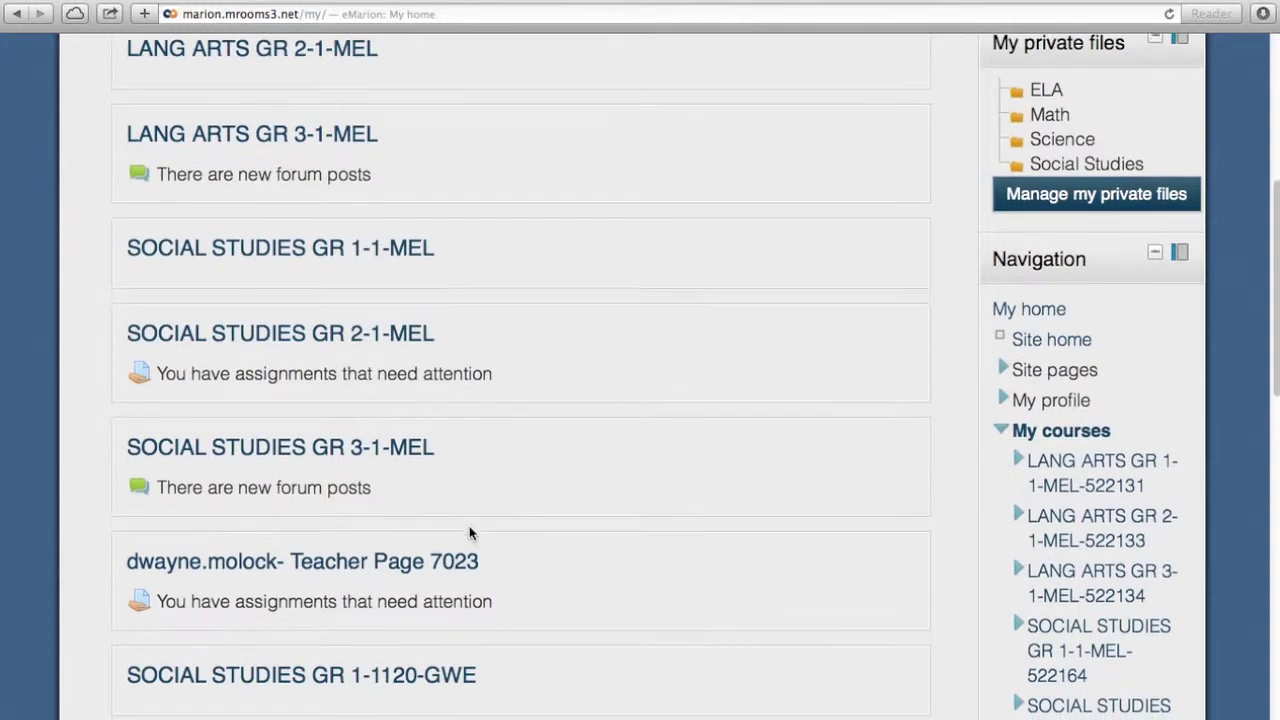
scroll(472, 530, "down", 10)
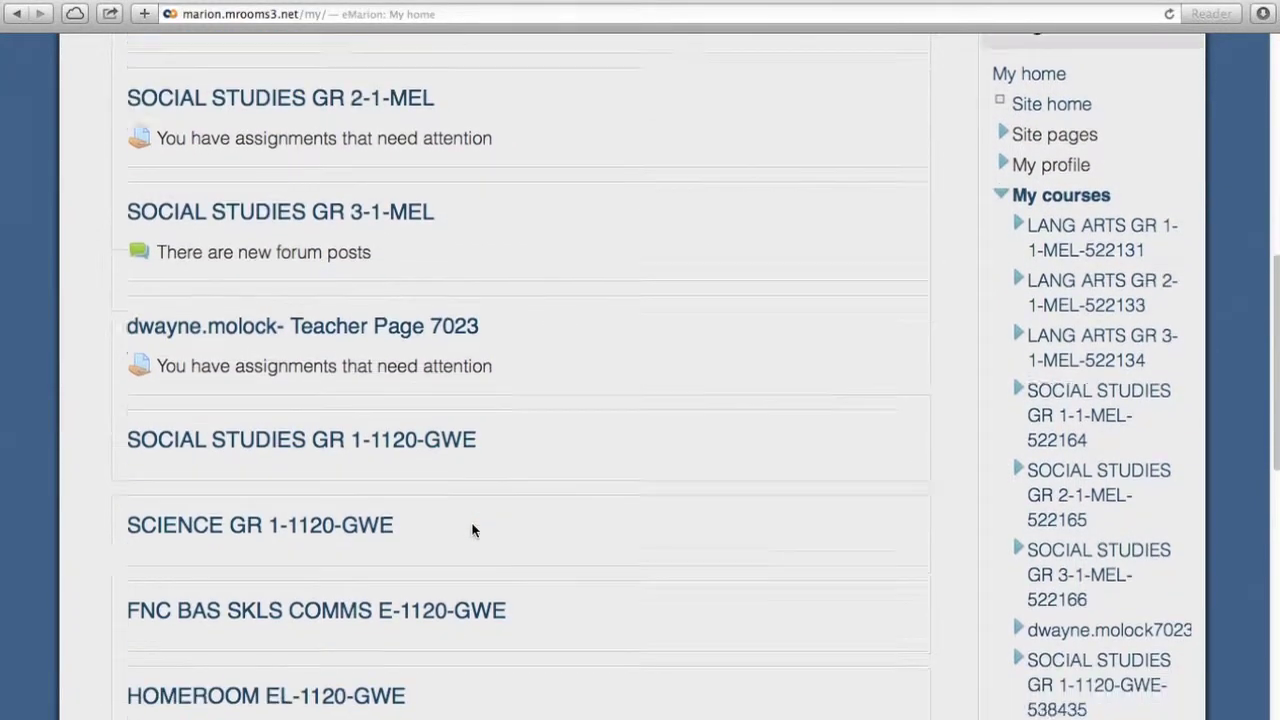
scroll(472, 530, "down", 8)
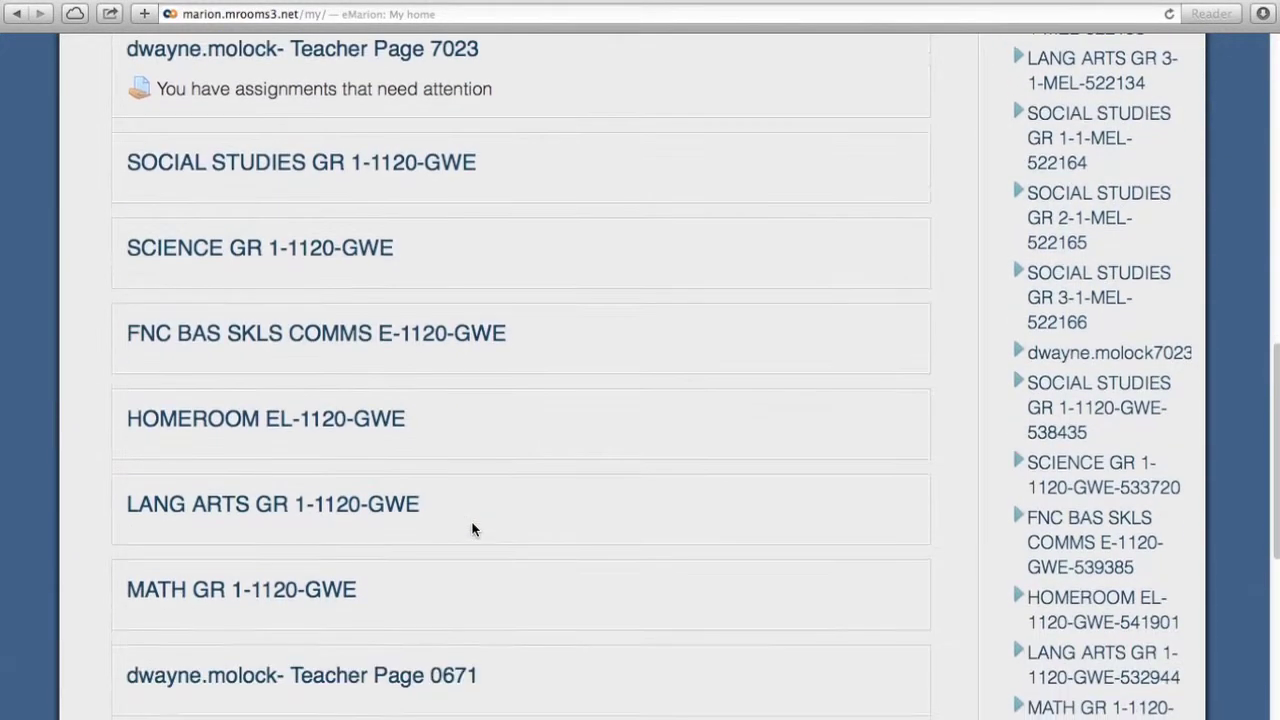
scroll(472, 528, "down", 10)
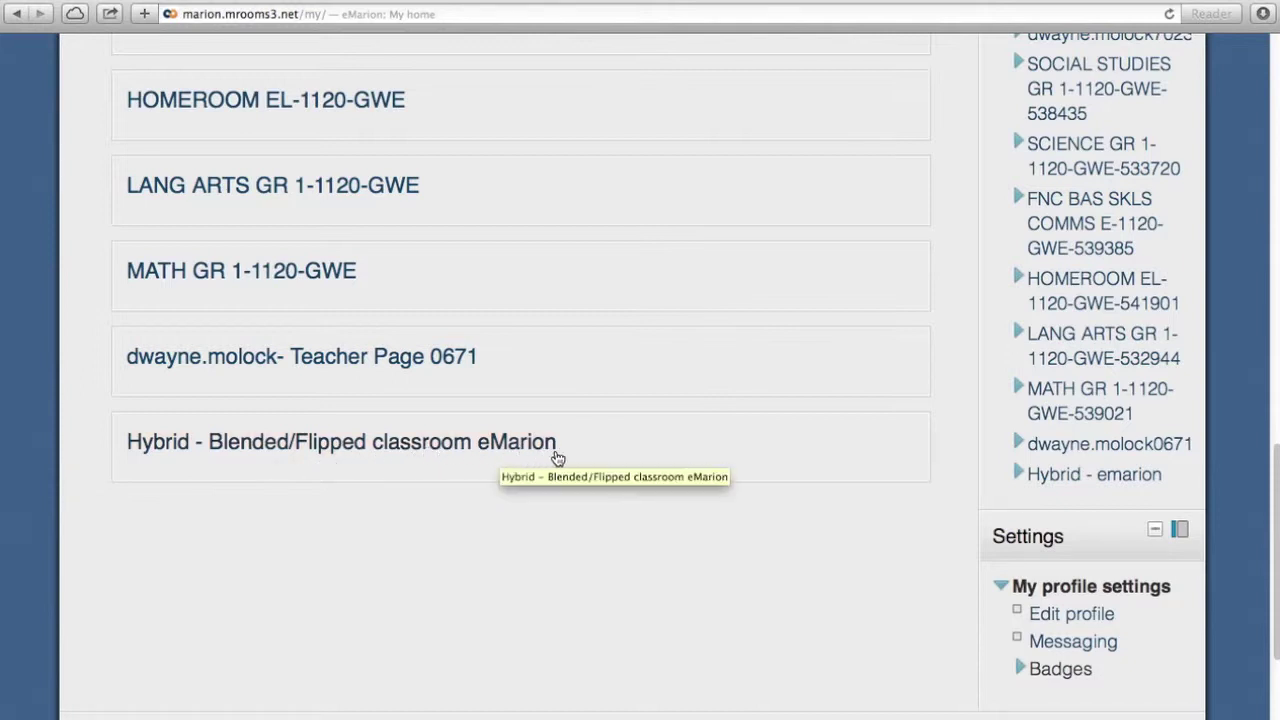
scroll(550, 446, "up", 20)
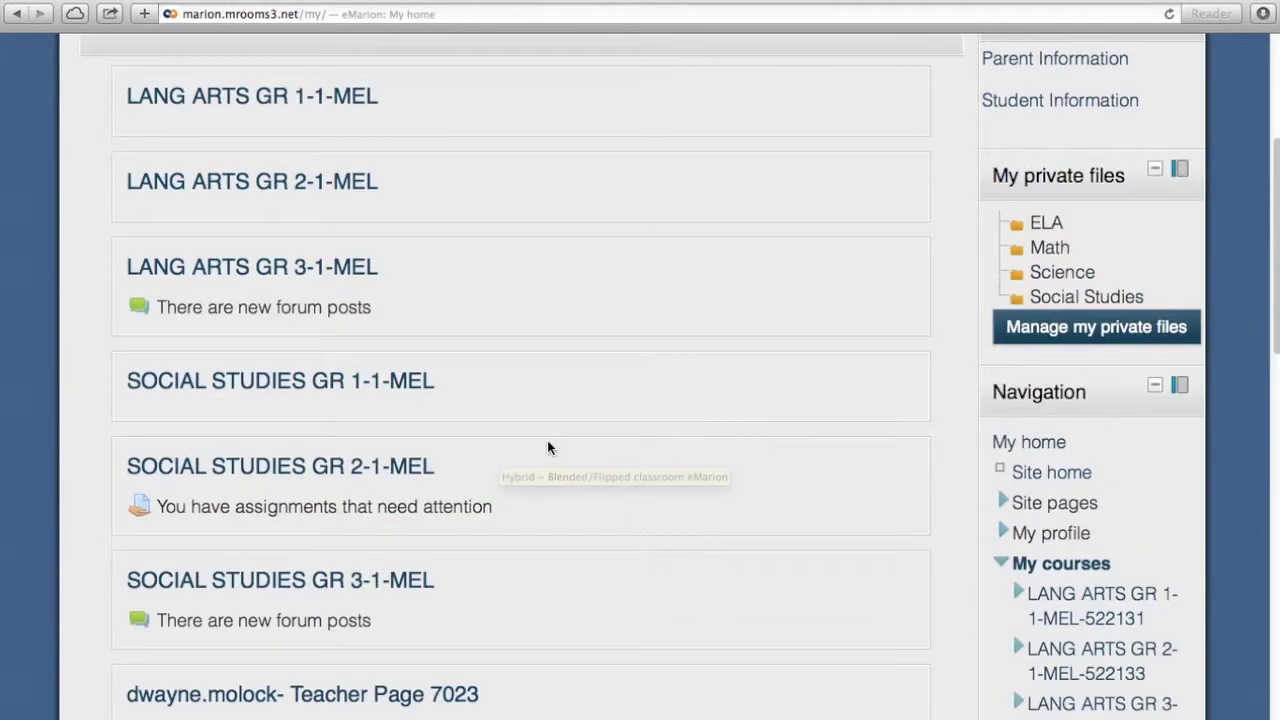
scroll(547, 447, "down", 3)
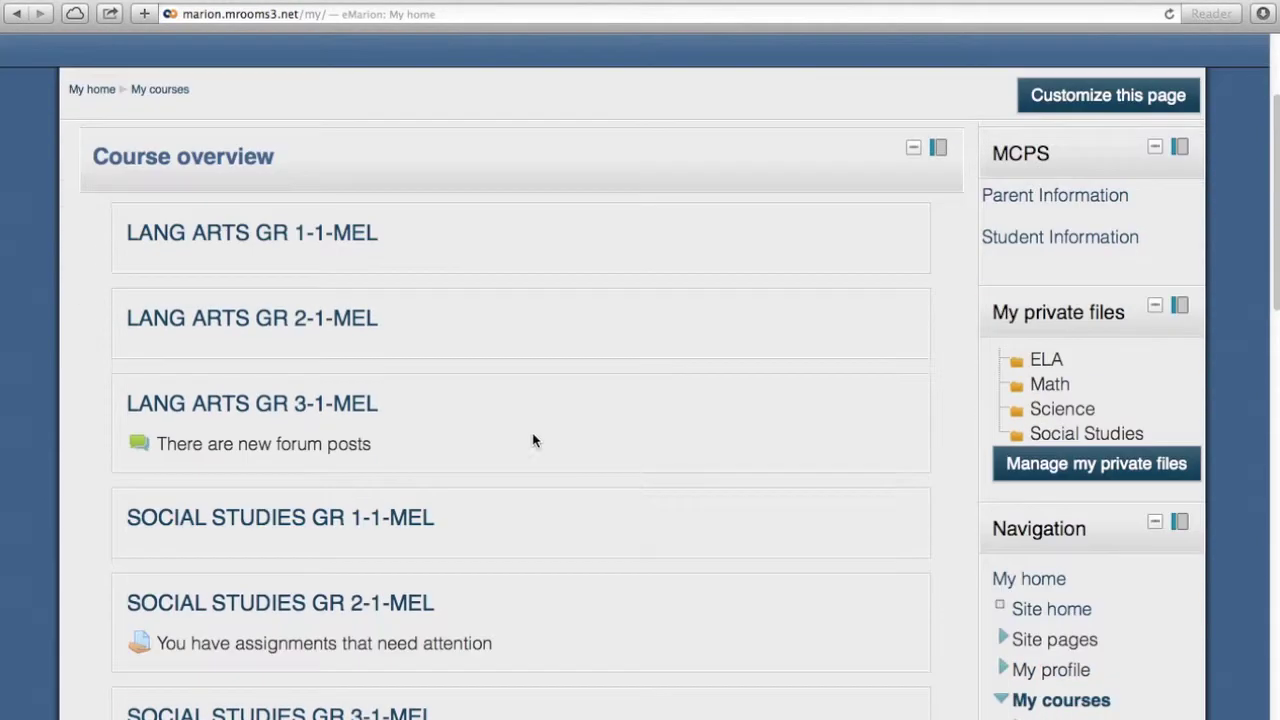
- Open the LANG ARTS GR 1-1-MEL course page and scroll down through its weekly sections
left_click(250, 236)
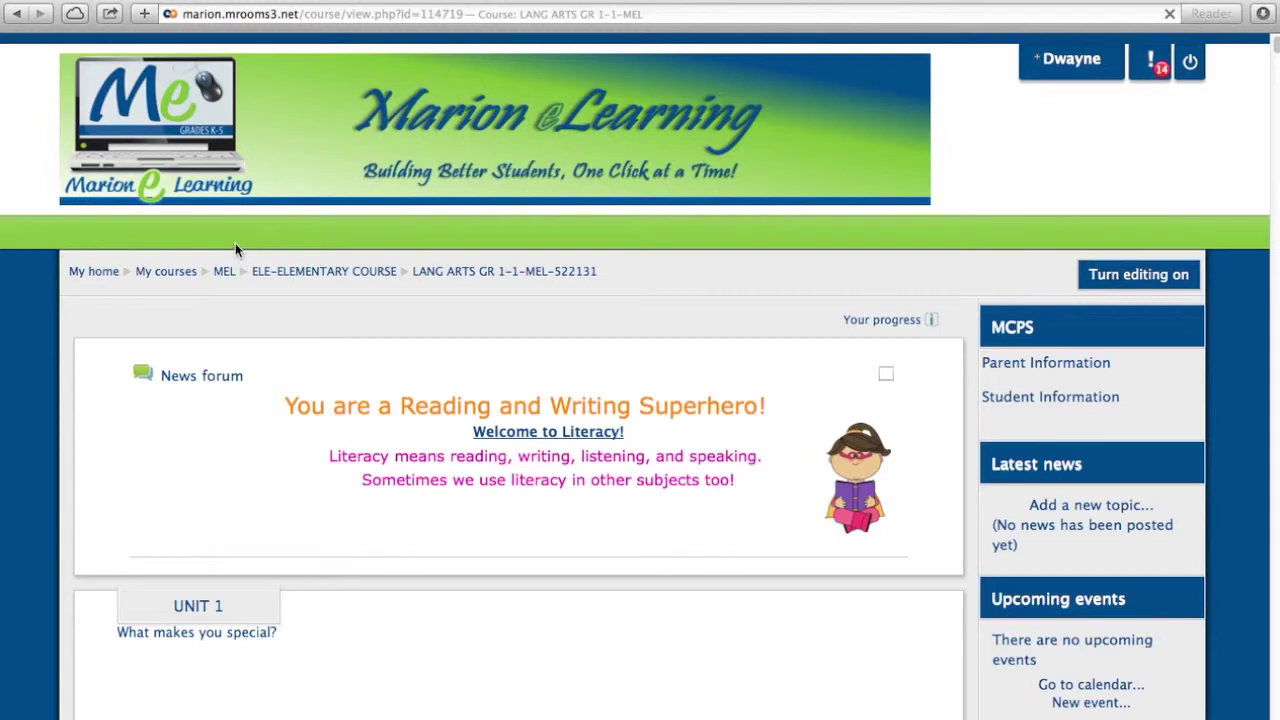
scroll(223, 370, "down", 3)
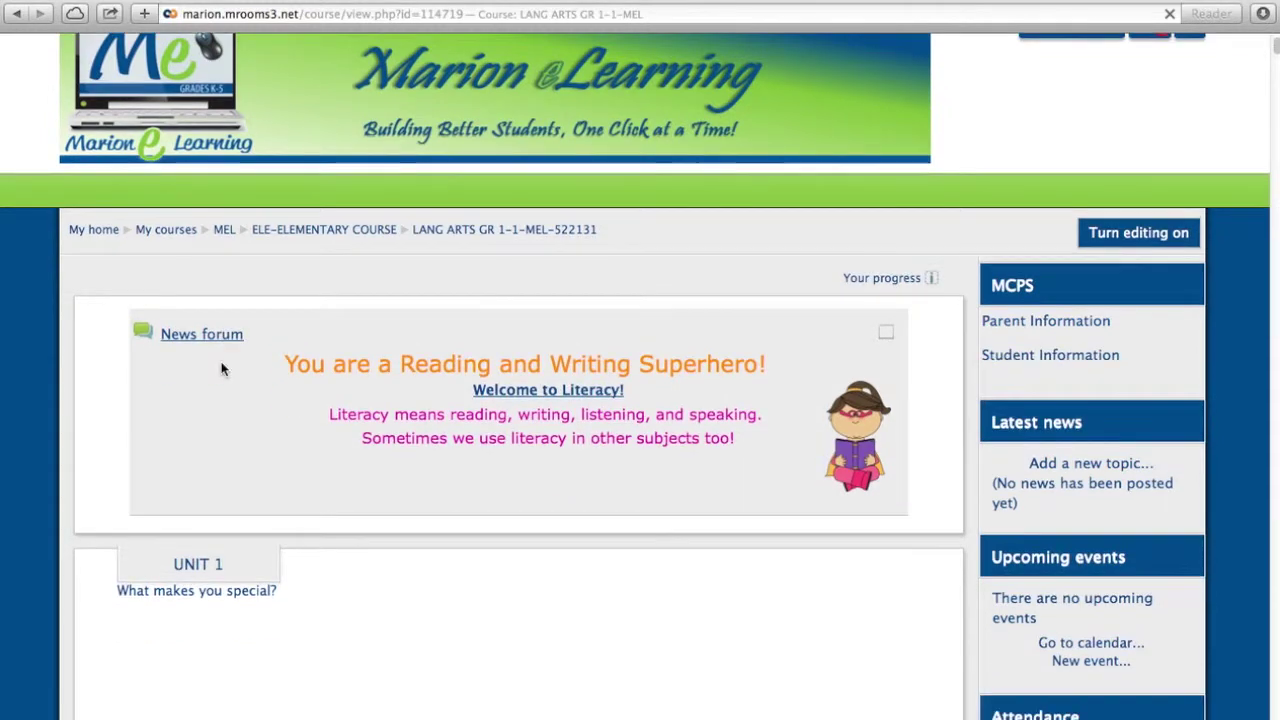
scroll(223, 367, "down", 10)
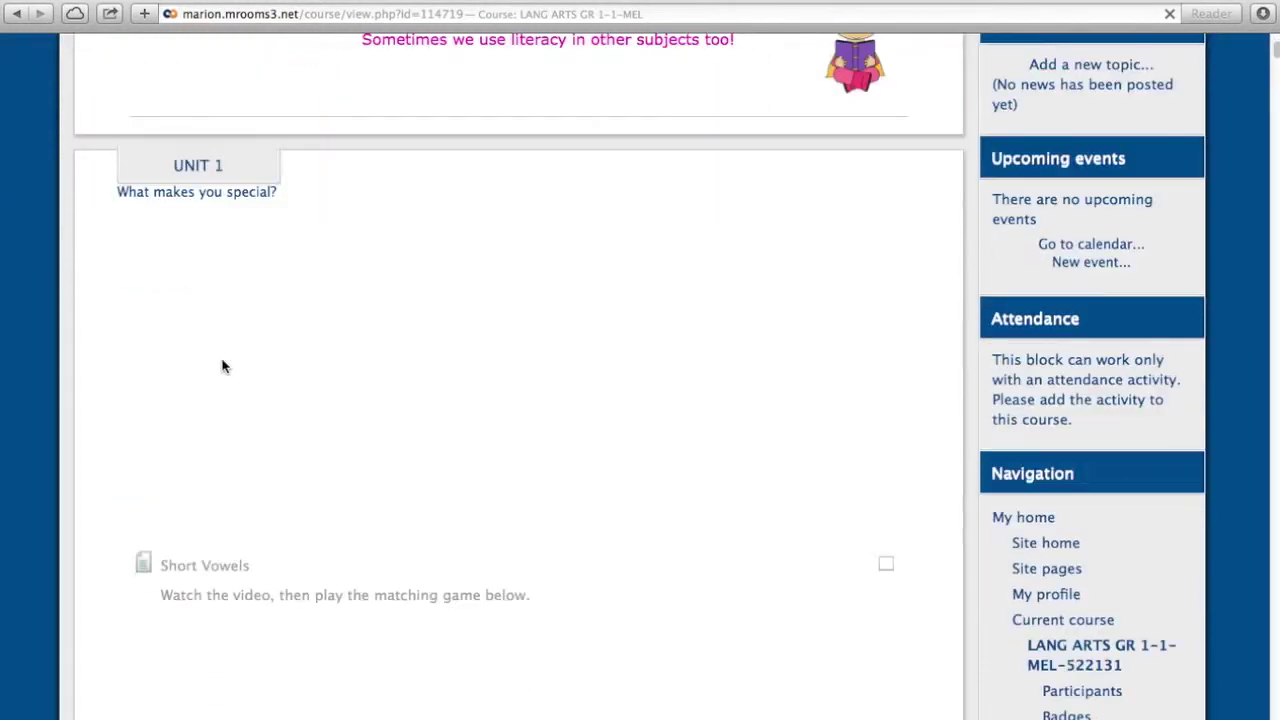
scroll(223, 367, "down", 8)
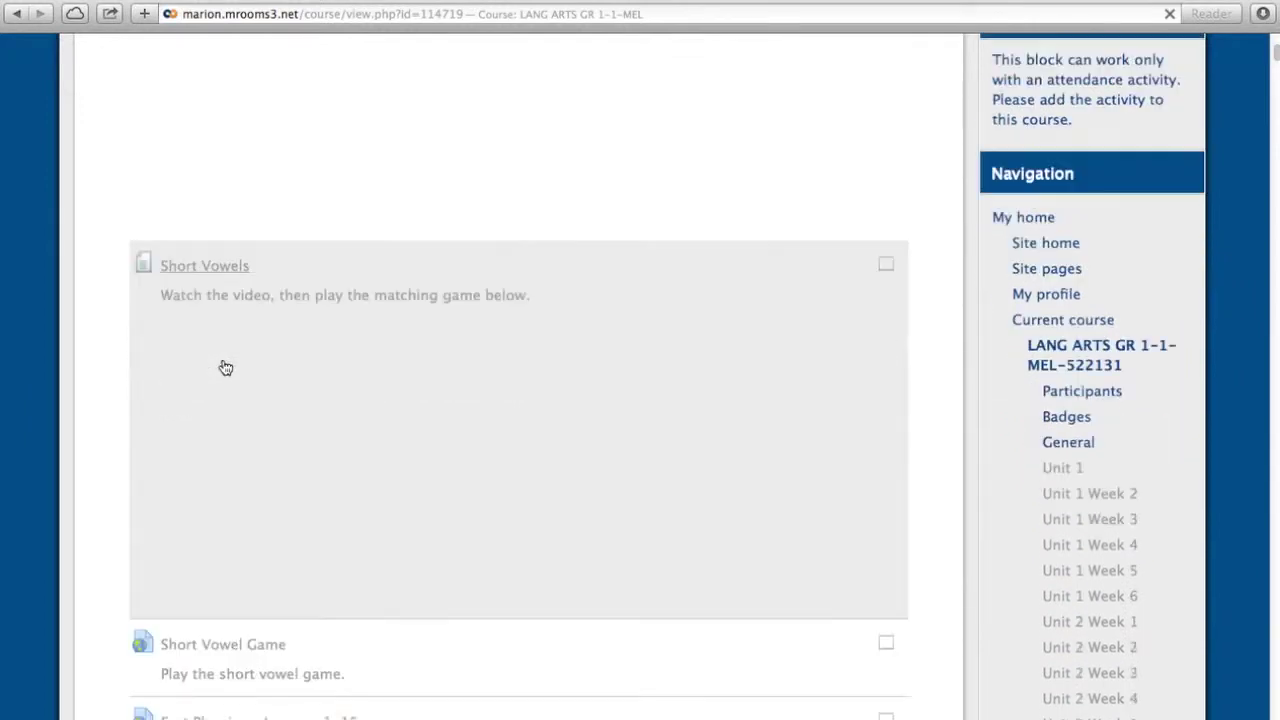
scroll(223, 367, "down", 4)
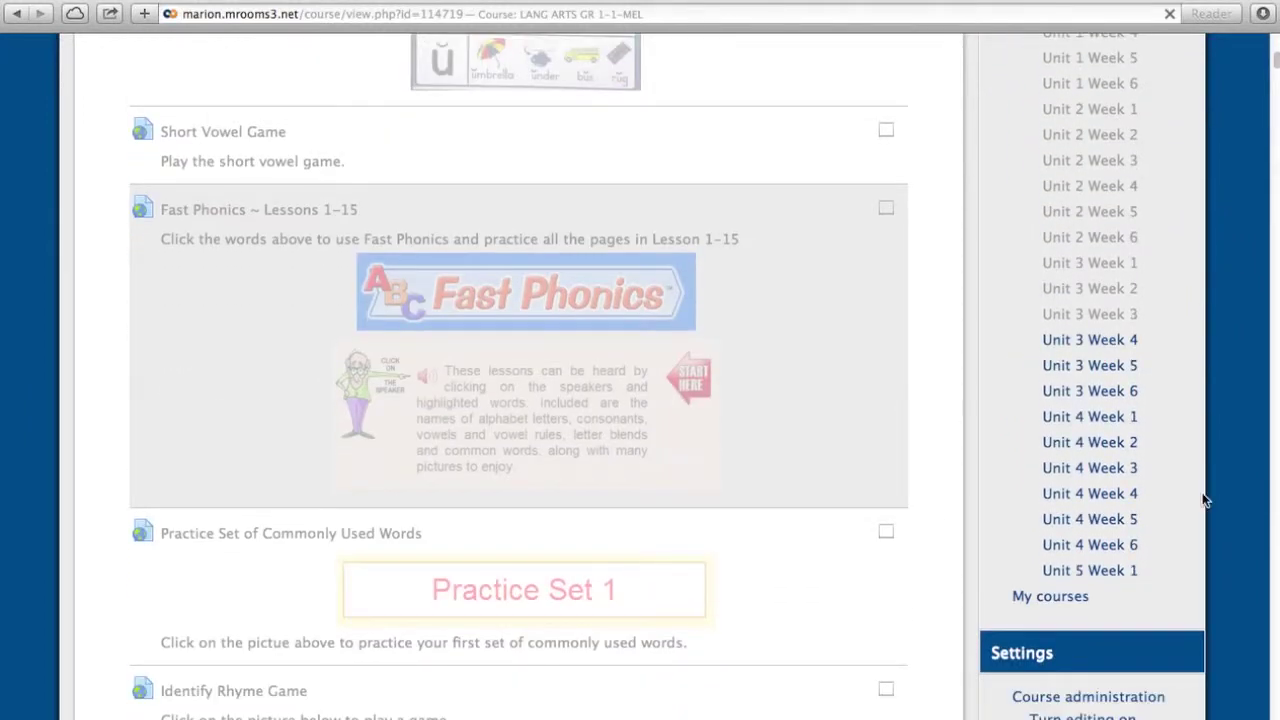
scroll(651, 529, "down", 3)
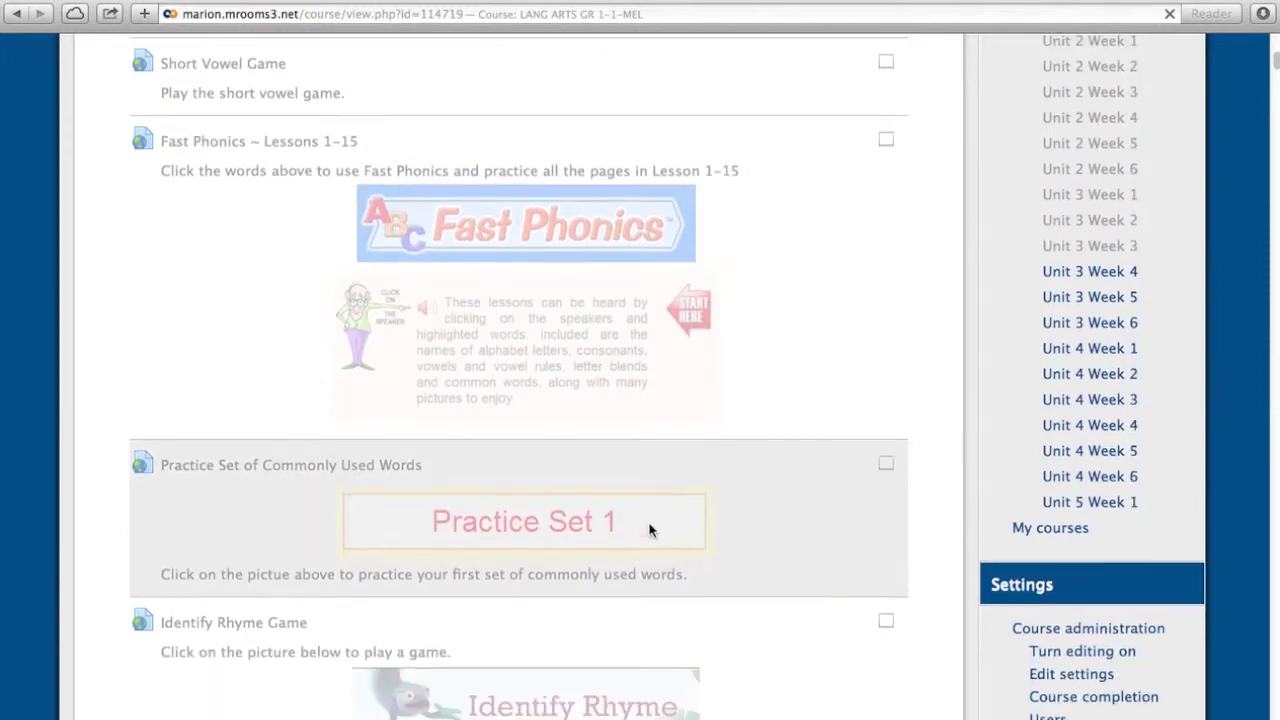
scroll(627, 513, "down", 6)
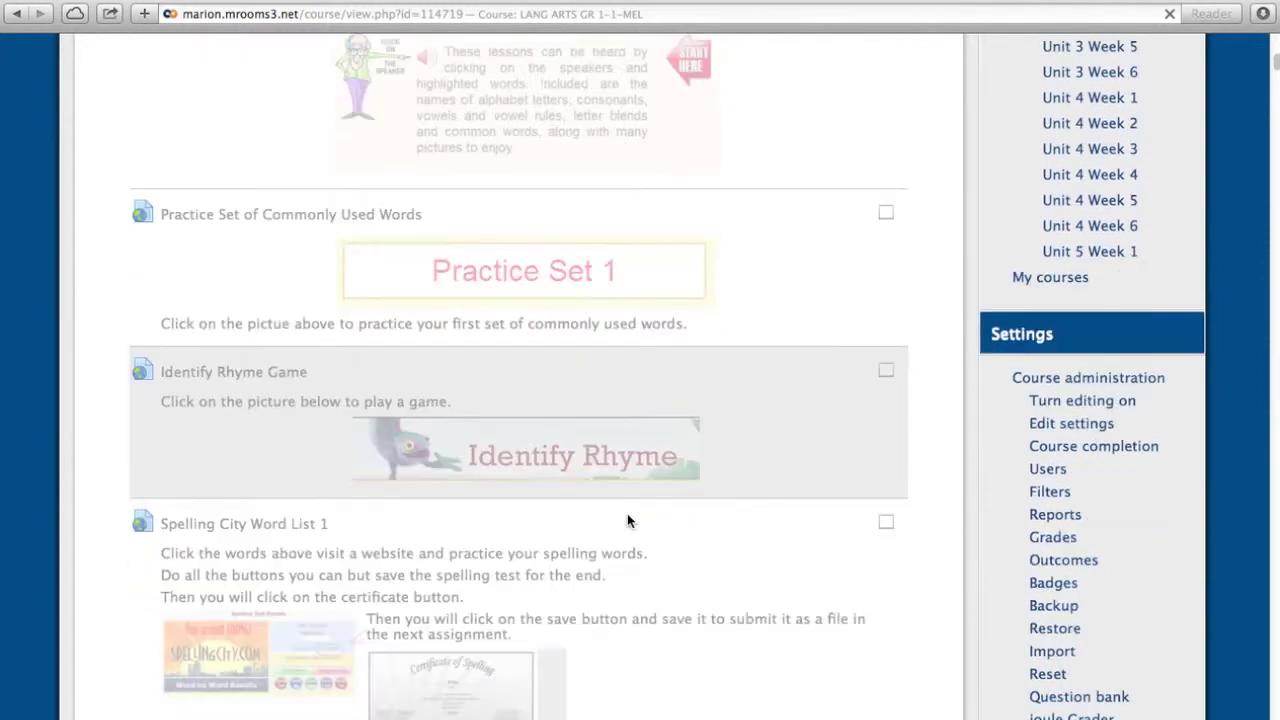
scroll(627, 519, "down", 4)
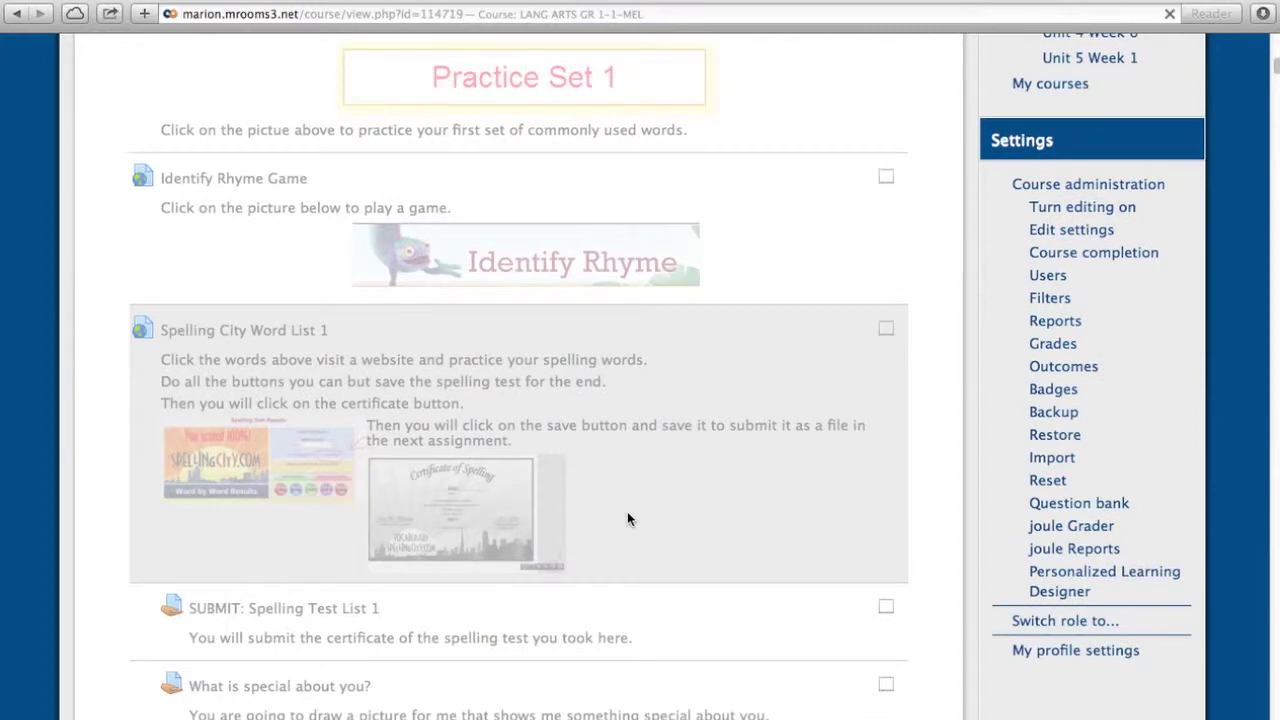
scroll(627, 518, "down", 3)
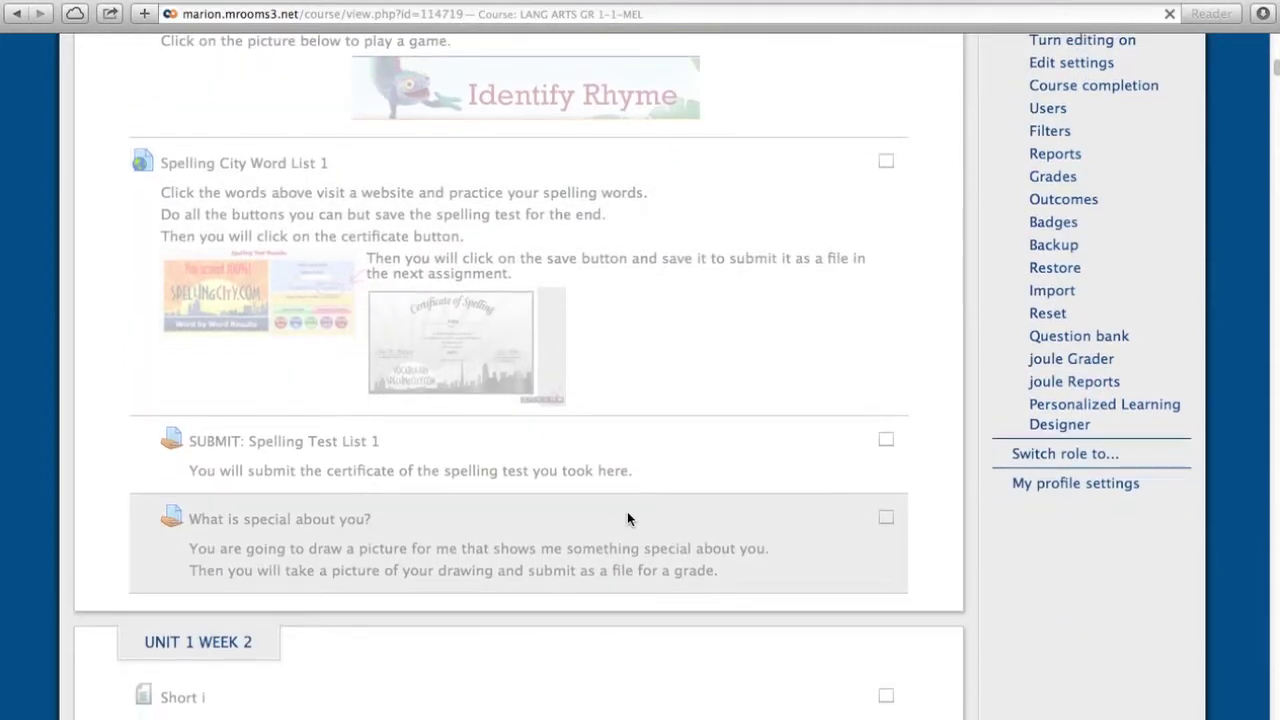
scroll(627, 518, "down", 4)
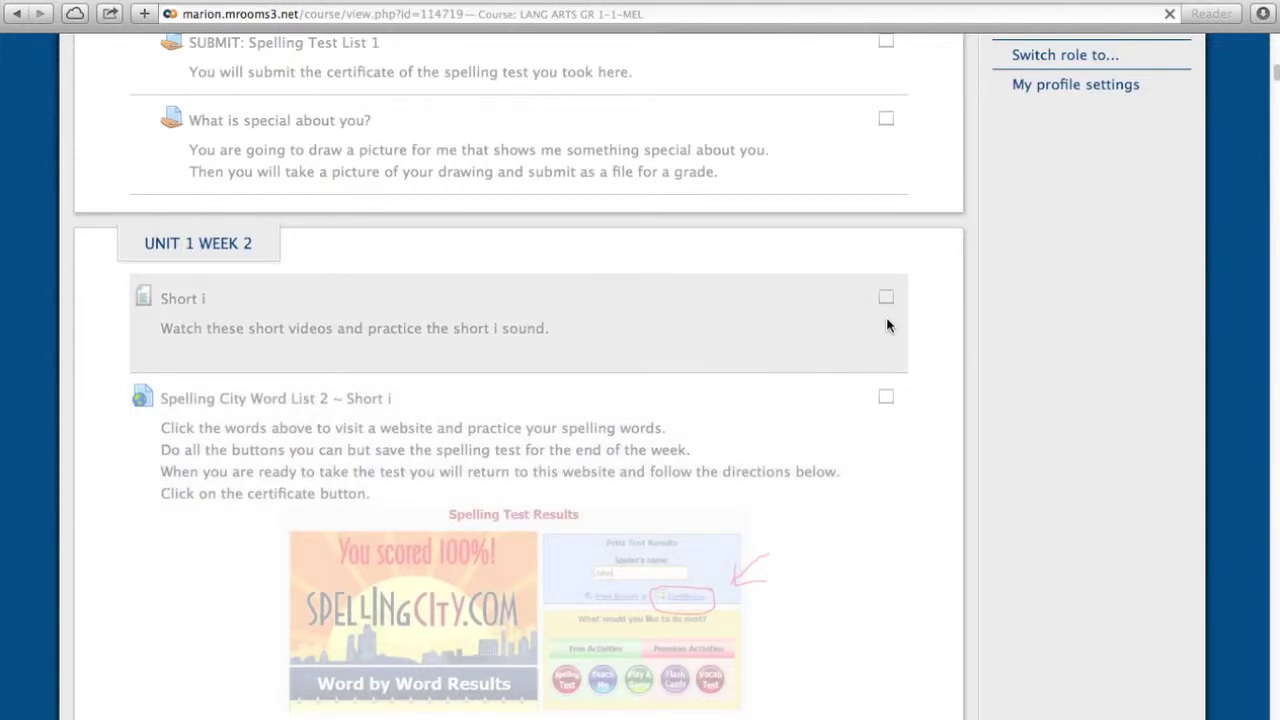
- Find Unit 5 Week 1 and download the 'U5W1 Weekly Opener – See It, Sort It' video
mouse_move(1276, 100)
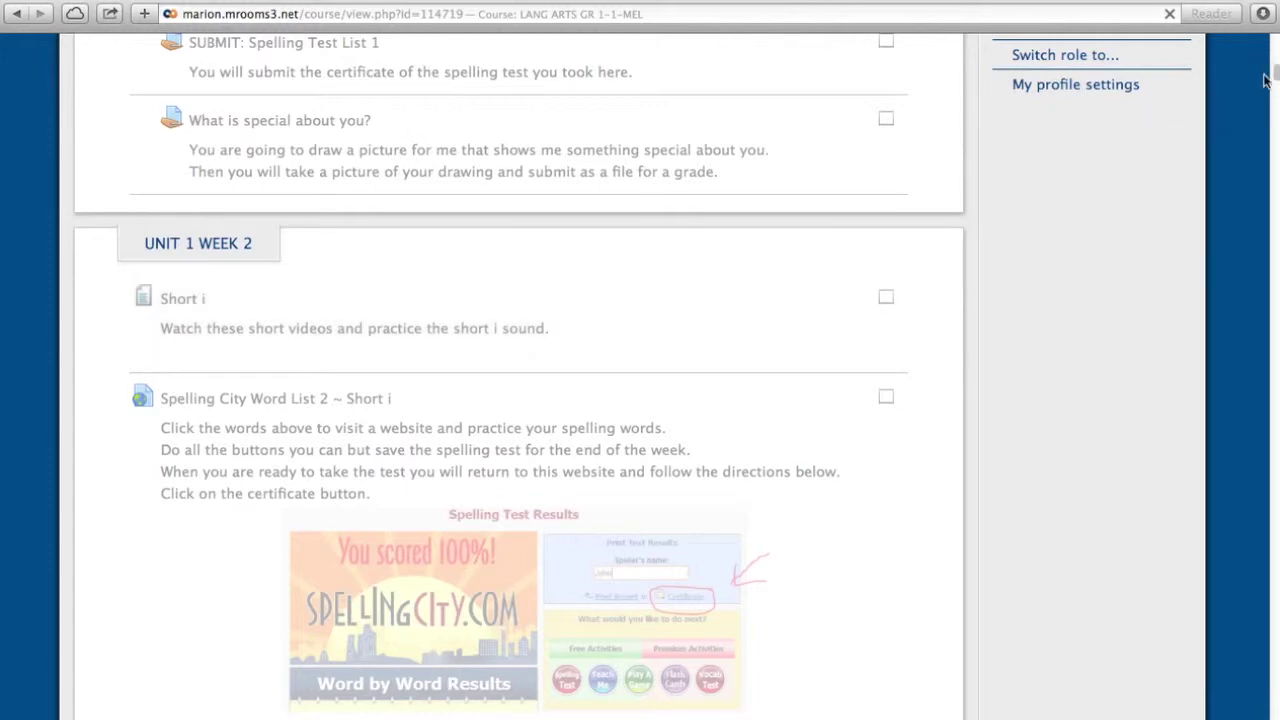
scroll(1276, 75, "down", 20)
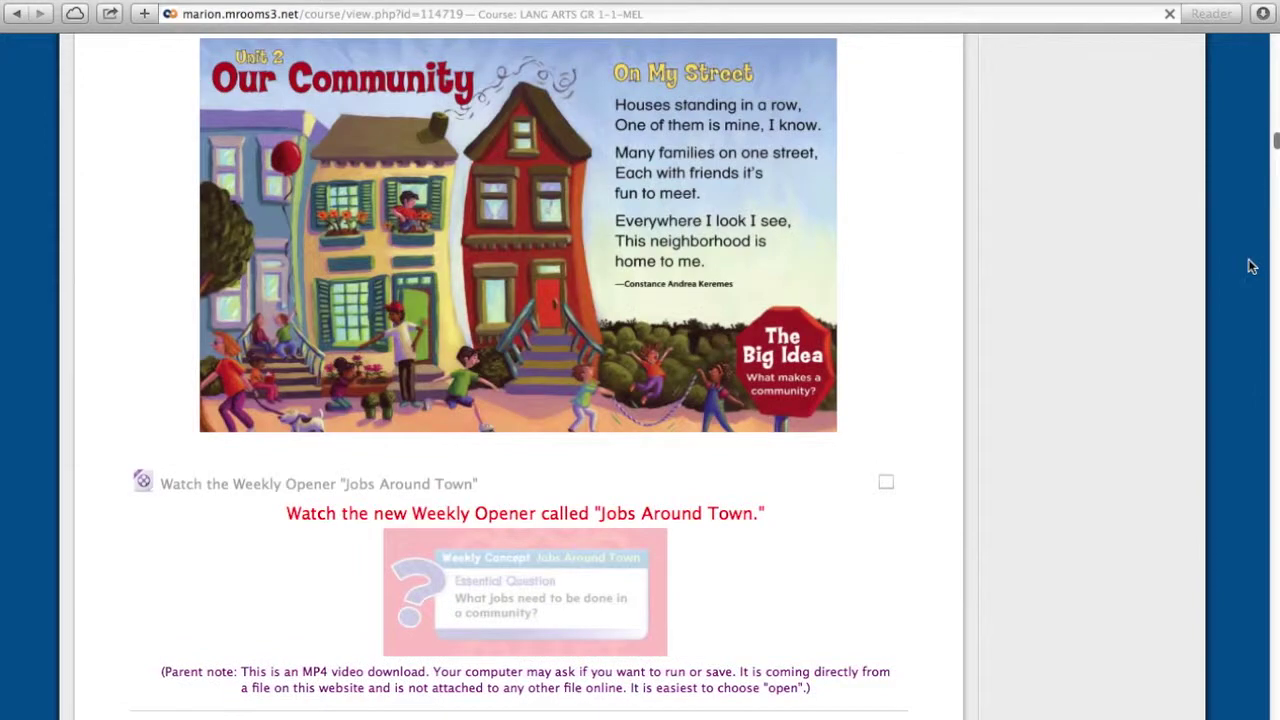
scroll(1250, 266, "down", 20)
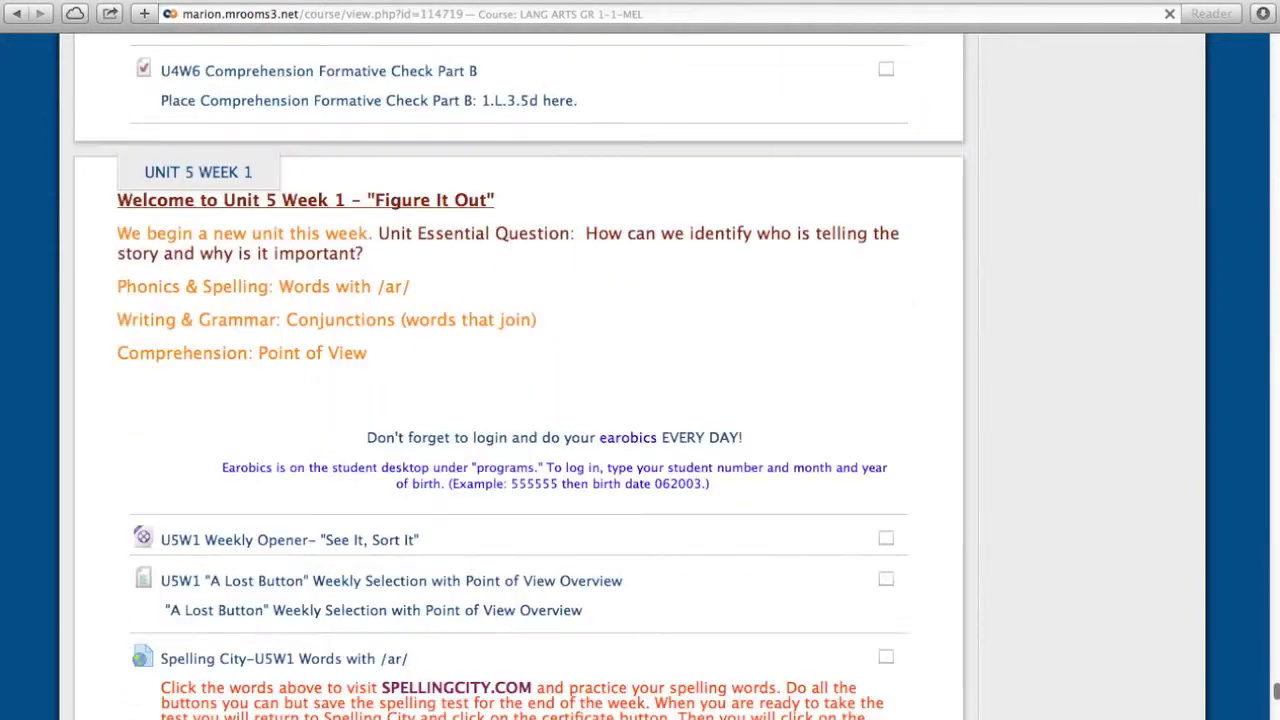
scroll(503, 302, "down", 10)
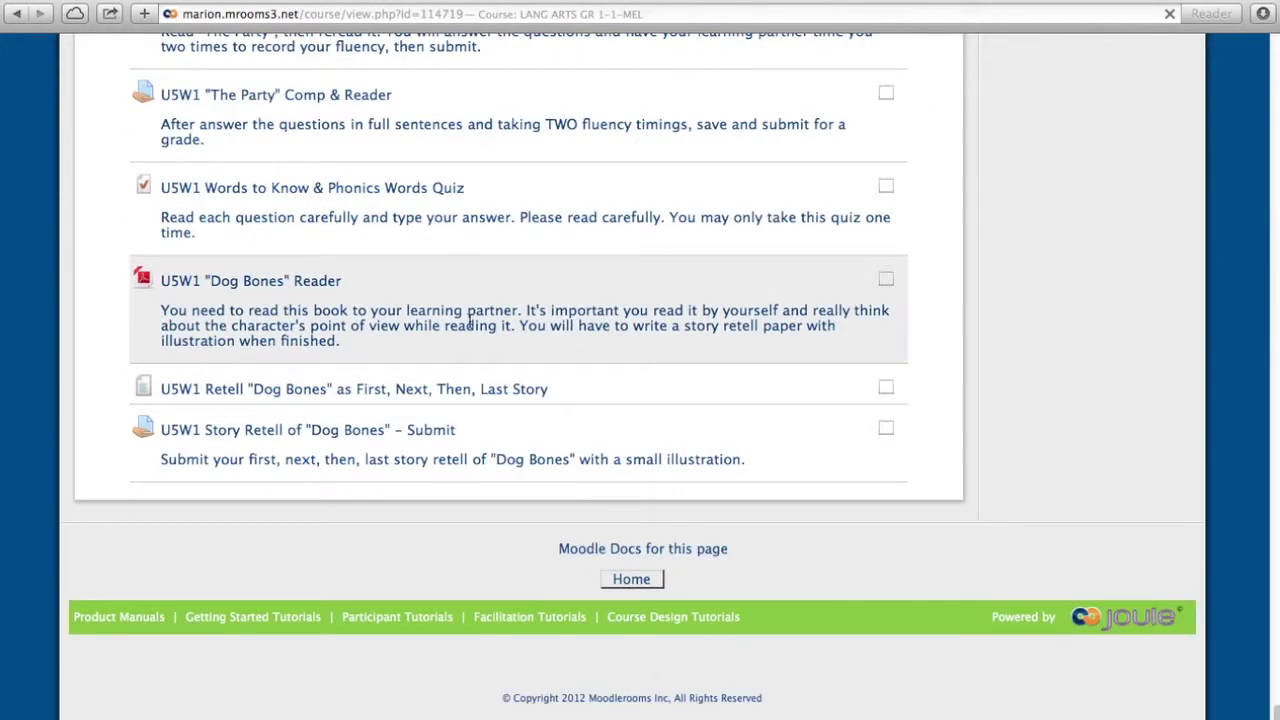
scroll(539, 285, "up", 10)
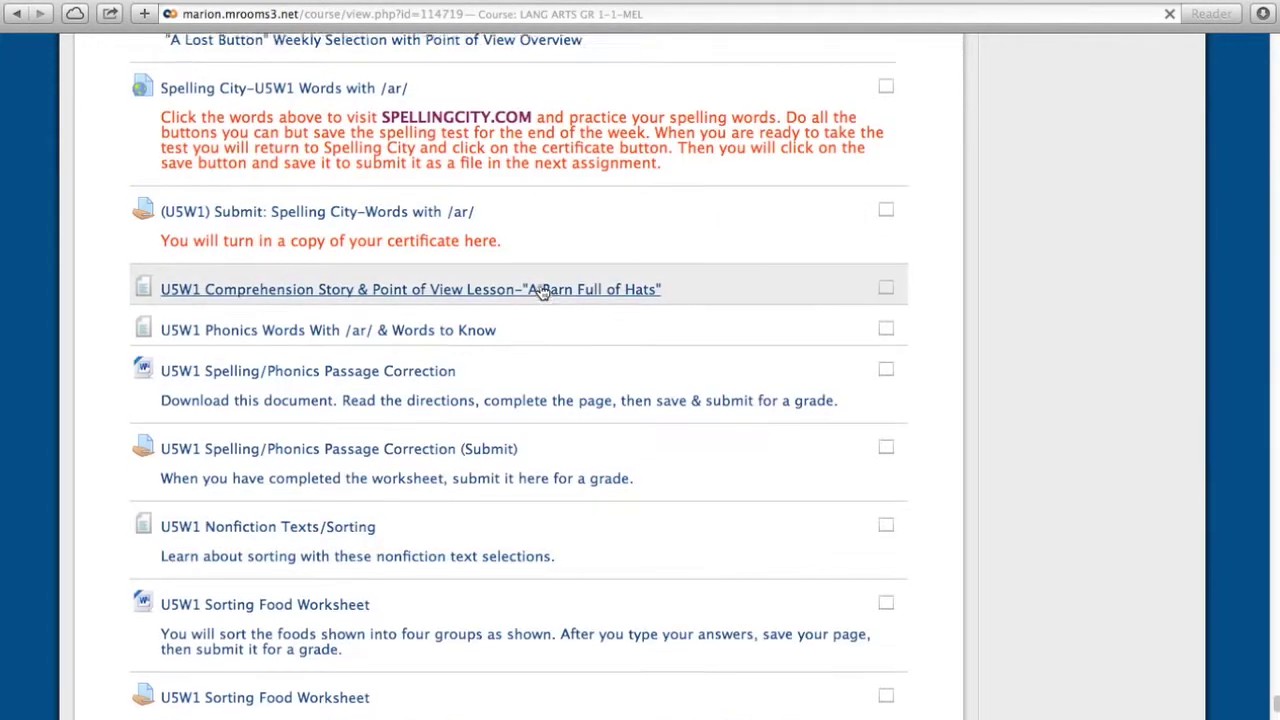
scroll(541, 289, "up", 4)
scroll(540, 289, "up", 5)
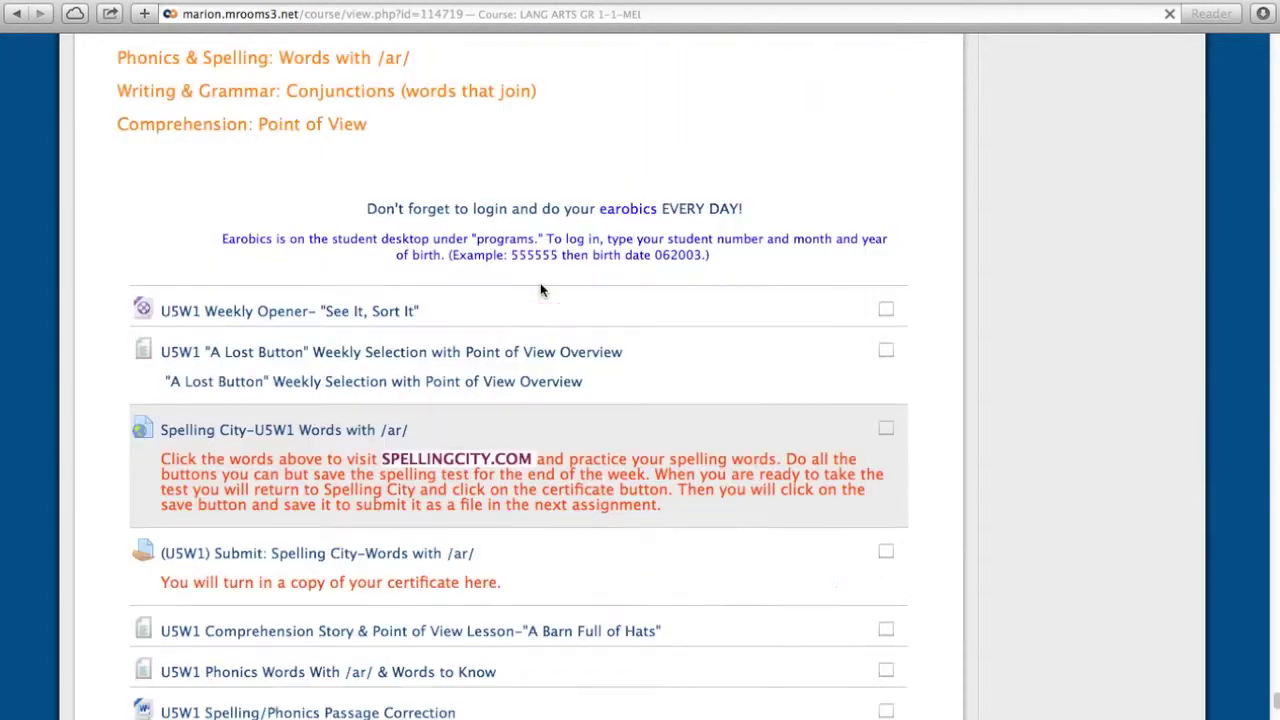
scroll(540, 287, "up", 2)
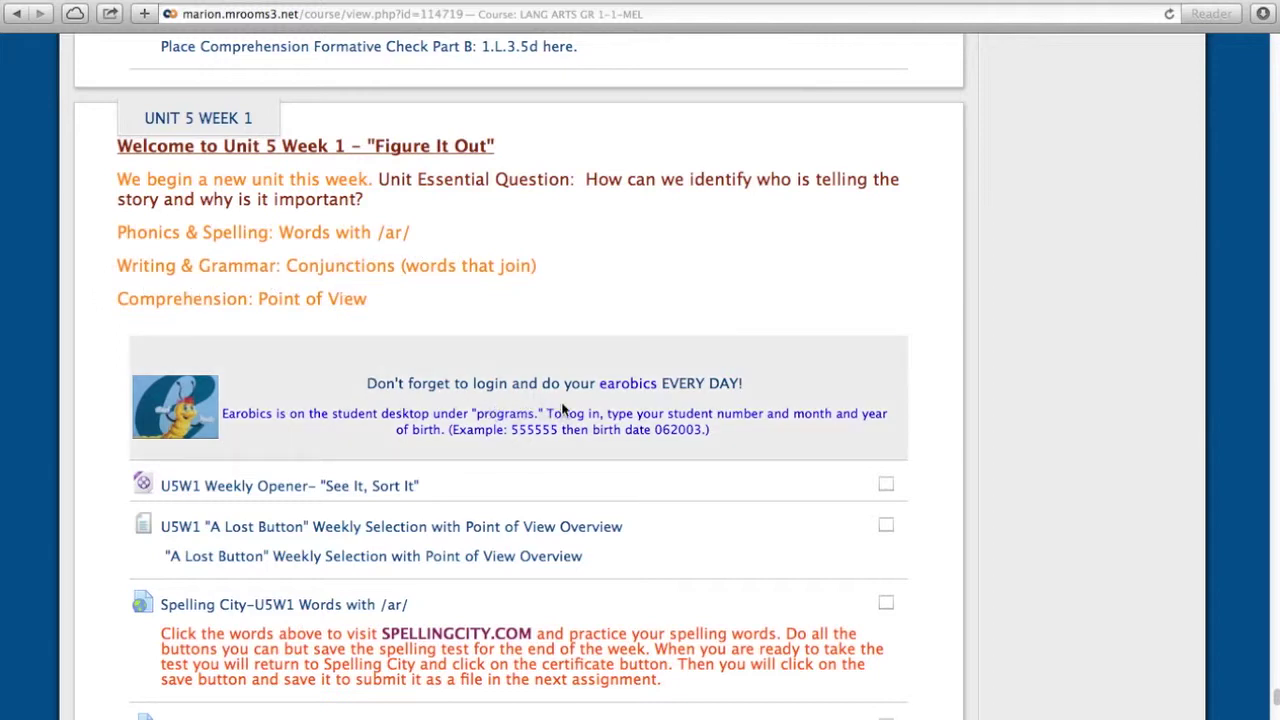
scroll(466, 455, "down", 3)
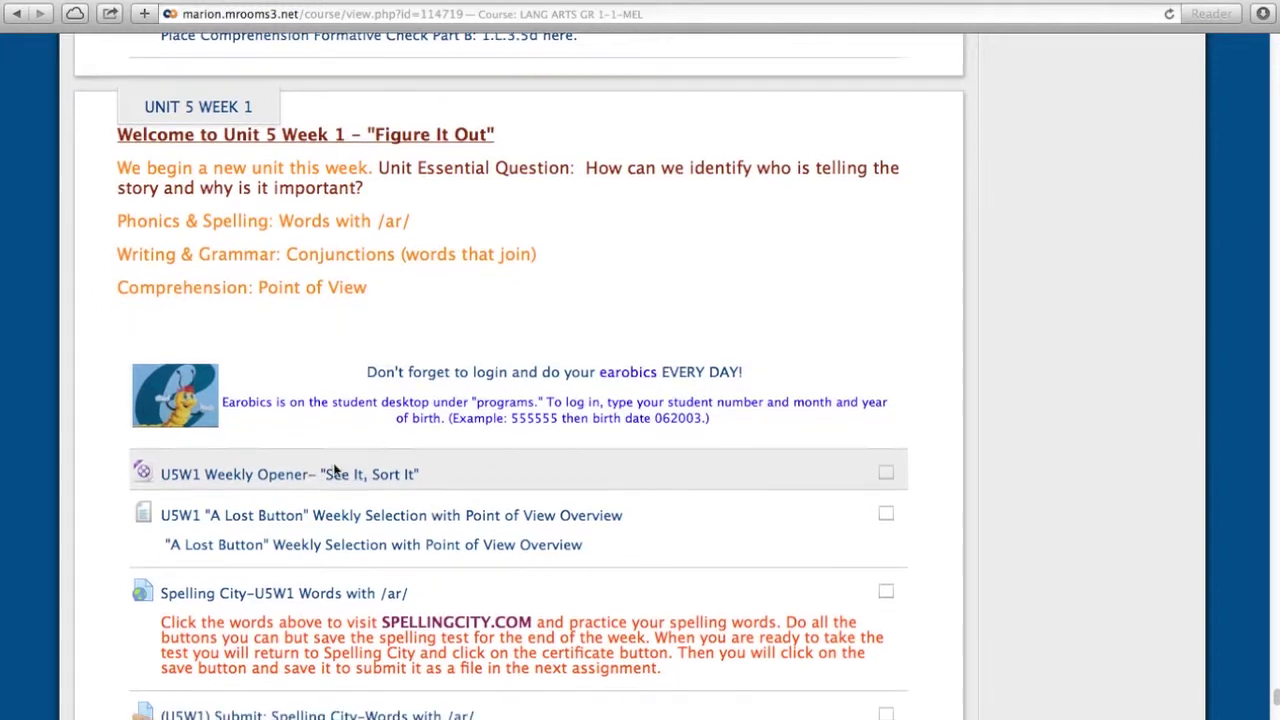
scroll(466, 455, "down", 1)
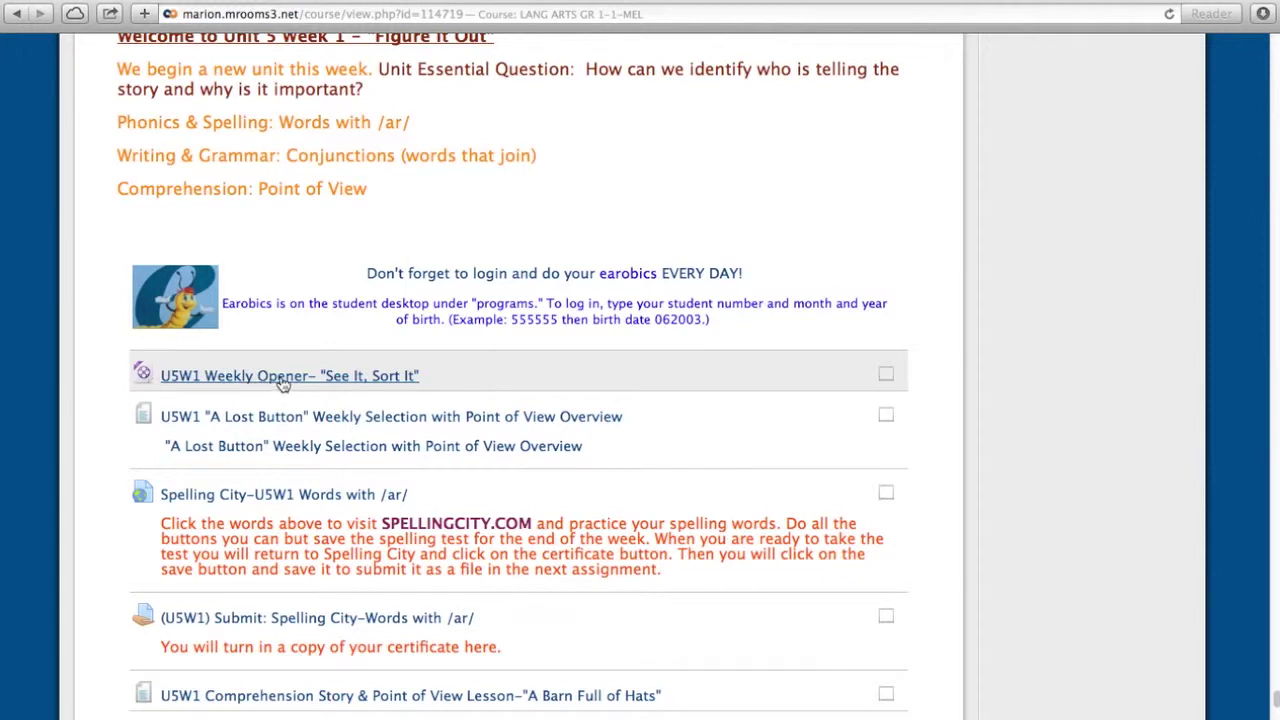
left_click(283, 385)
- Open Weekly_Opener_Video_See_It_Sort_It.m4v from Safari's downloads list in QuickTime Player
left_click(1263, 15)
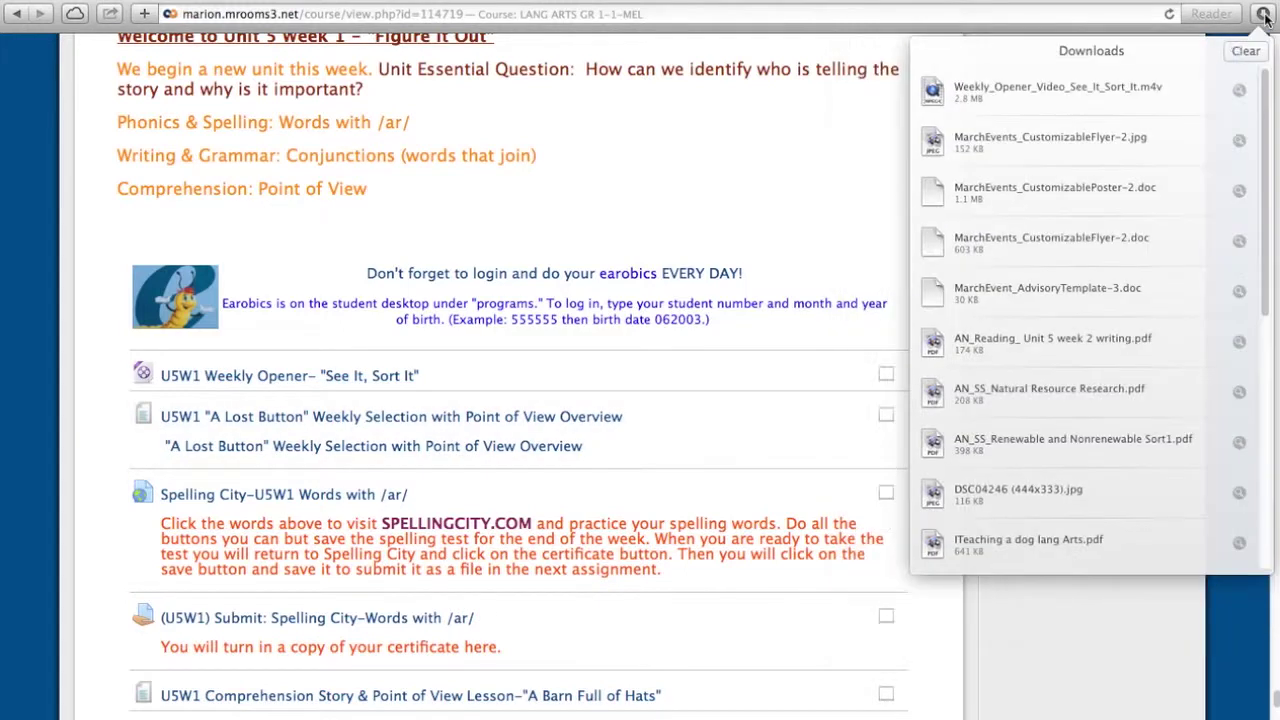
double_click(983, 89)
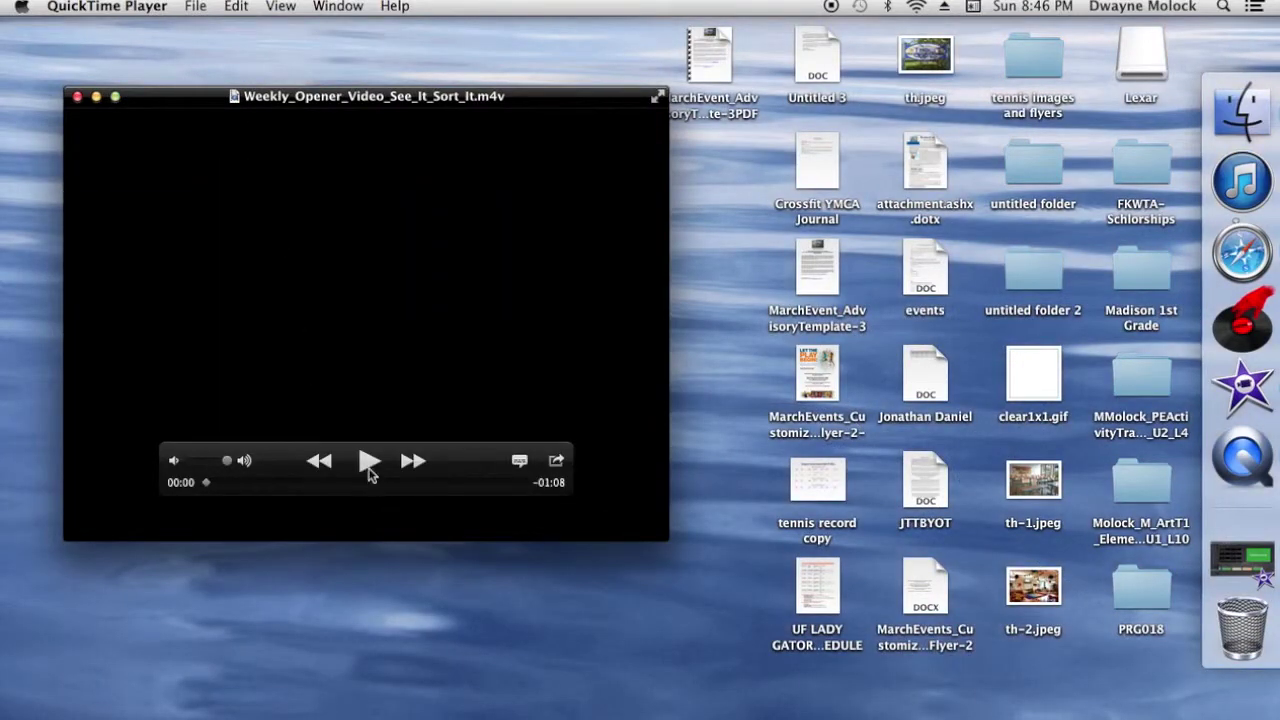
- Play the 1:08 'See It, Sort It' weekly opener video in QuickTime Player
left_click(368, 462)
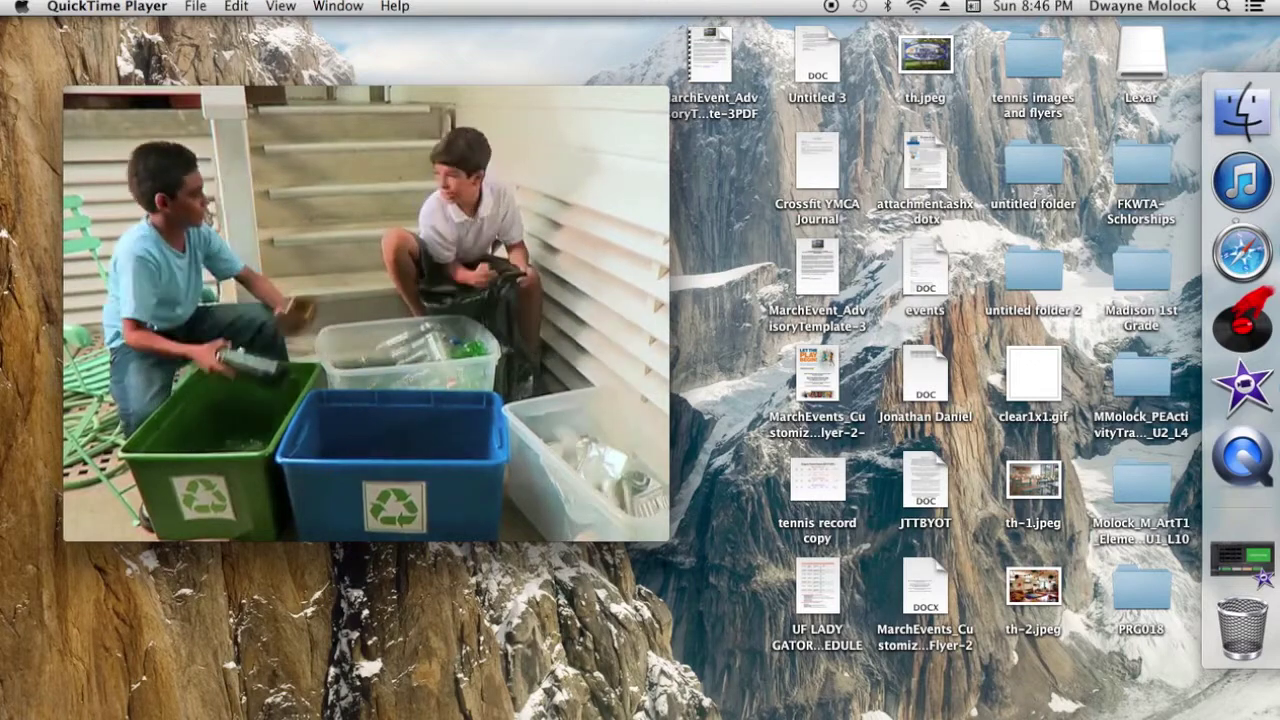
mouse_move(242, 347)
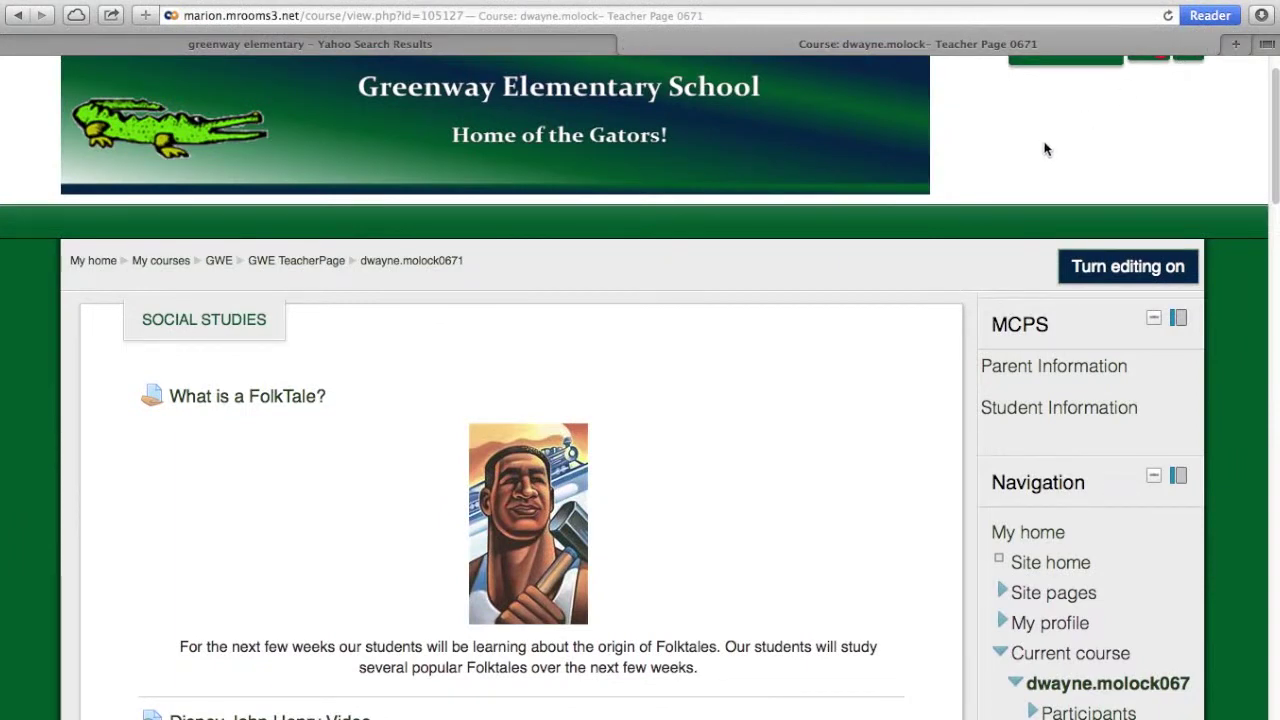
scroll(1040, 157, "down", 1)
scroll(1040, 157, "up", 3)
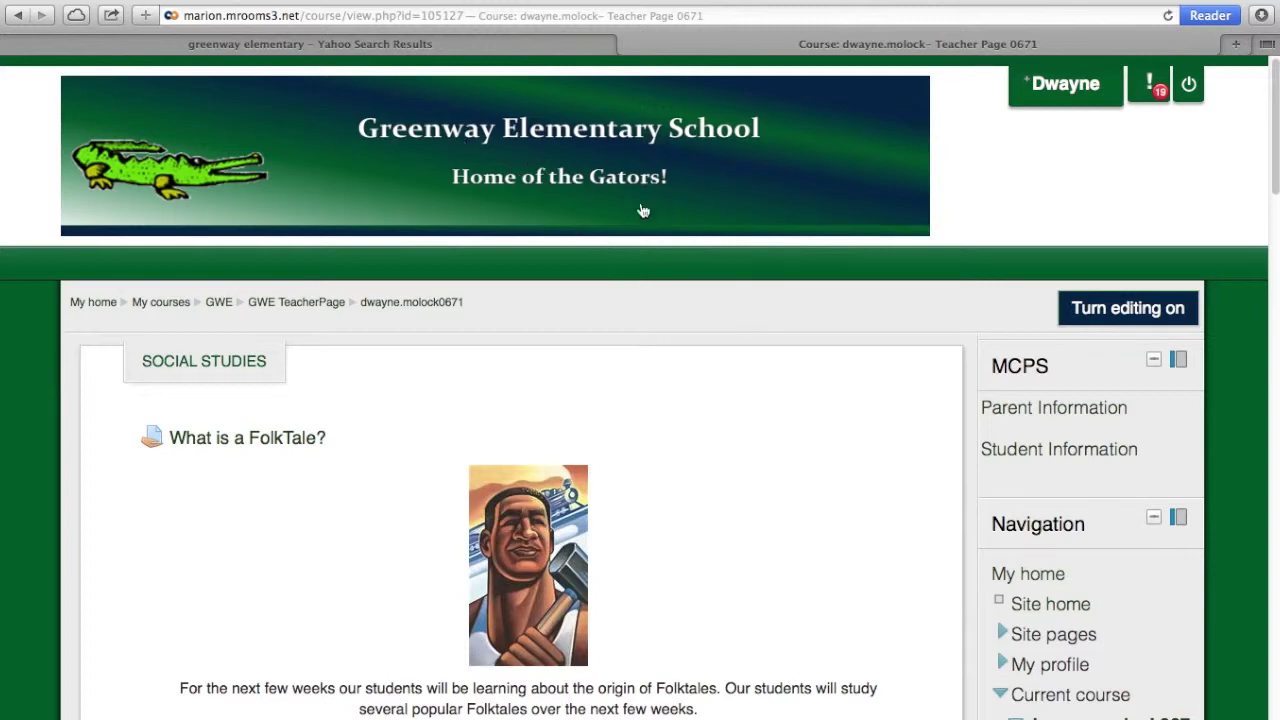
scroll(573, 372, "down", 2)
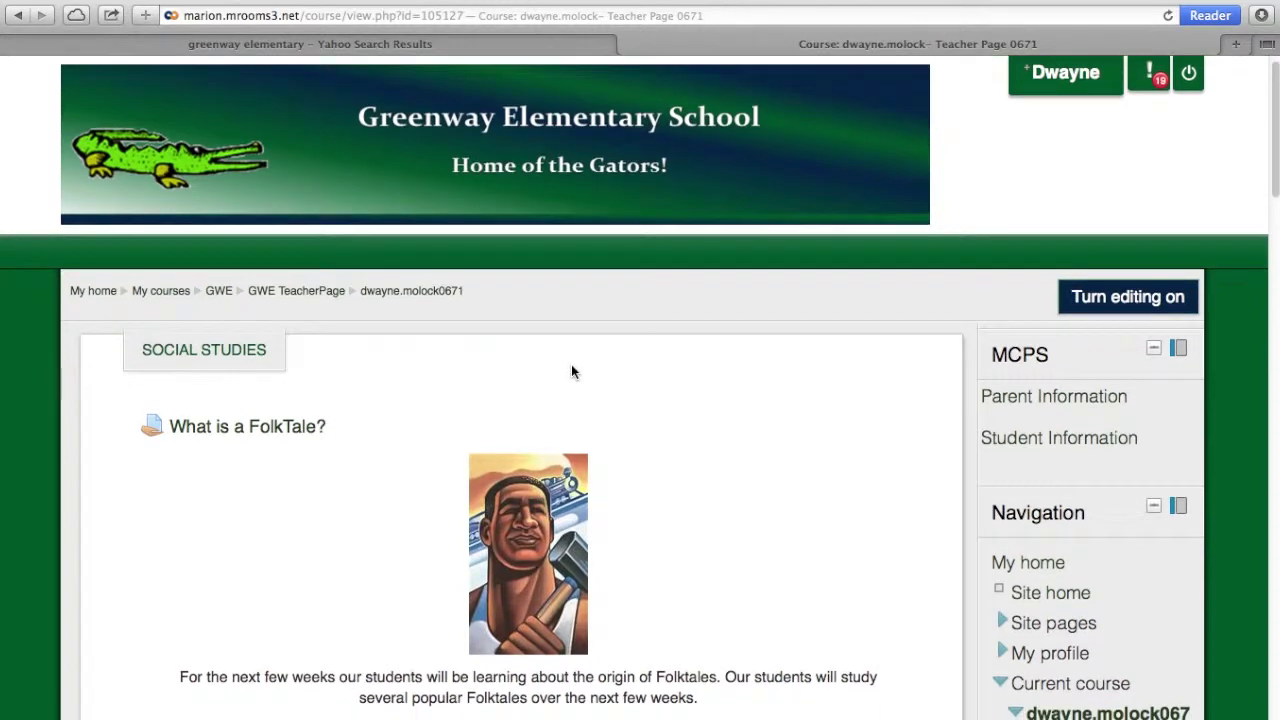
scroll(571, 371, "down", 3)
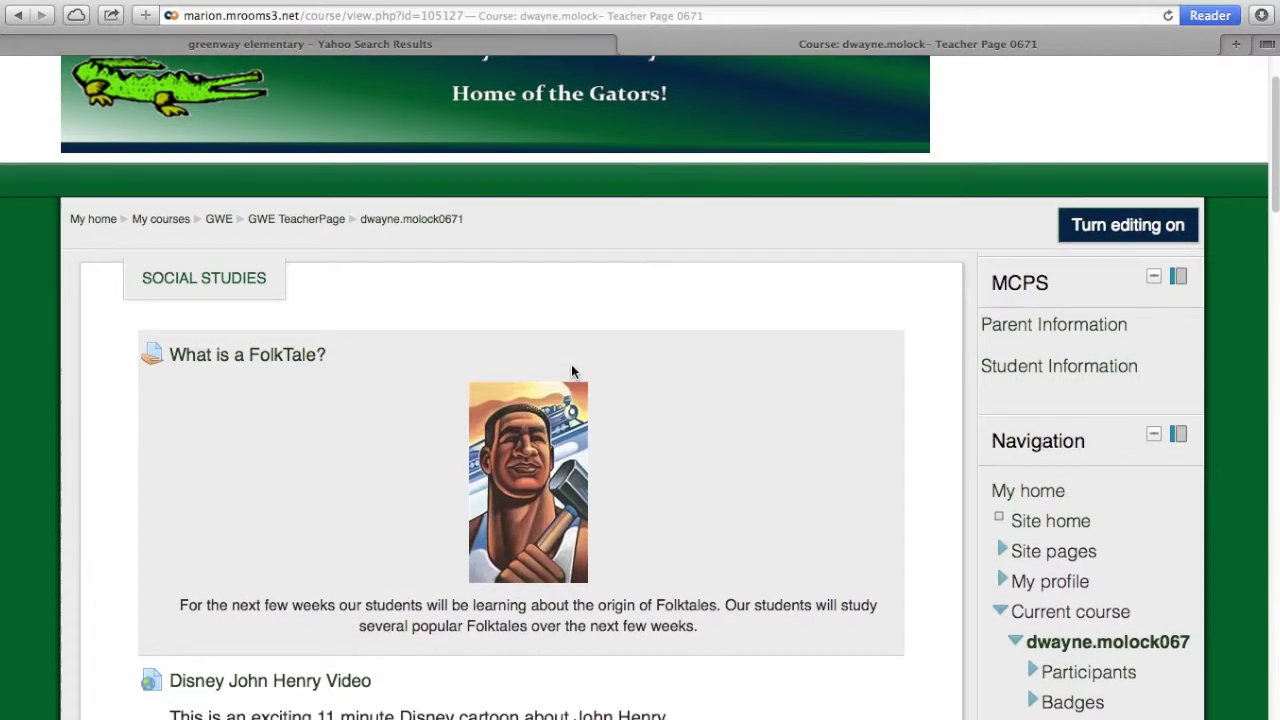
scroll(571, 369, "down", 2)
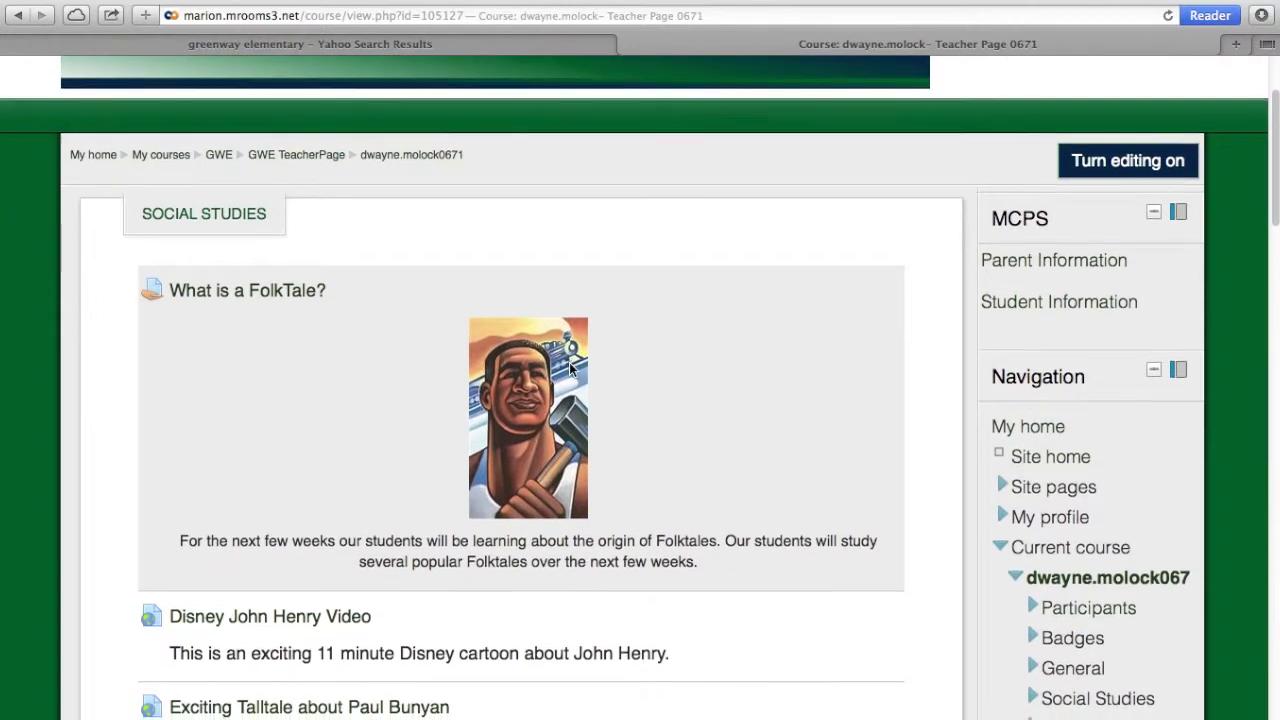
scroll(570, 367, "down", 1)
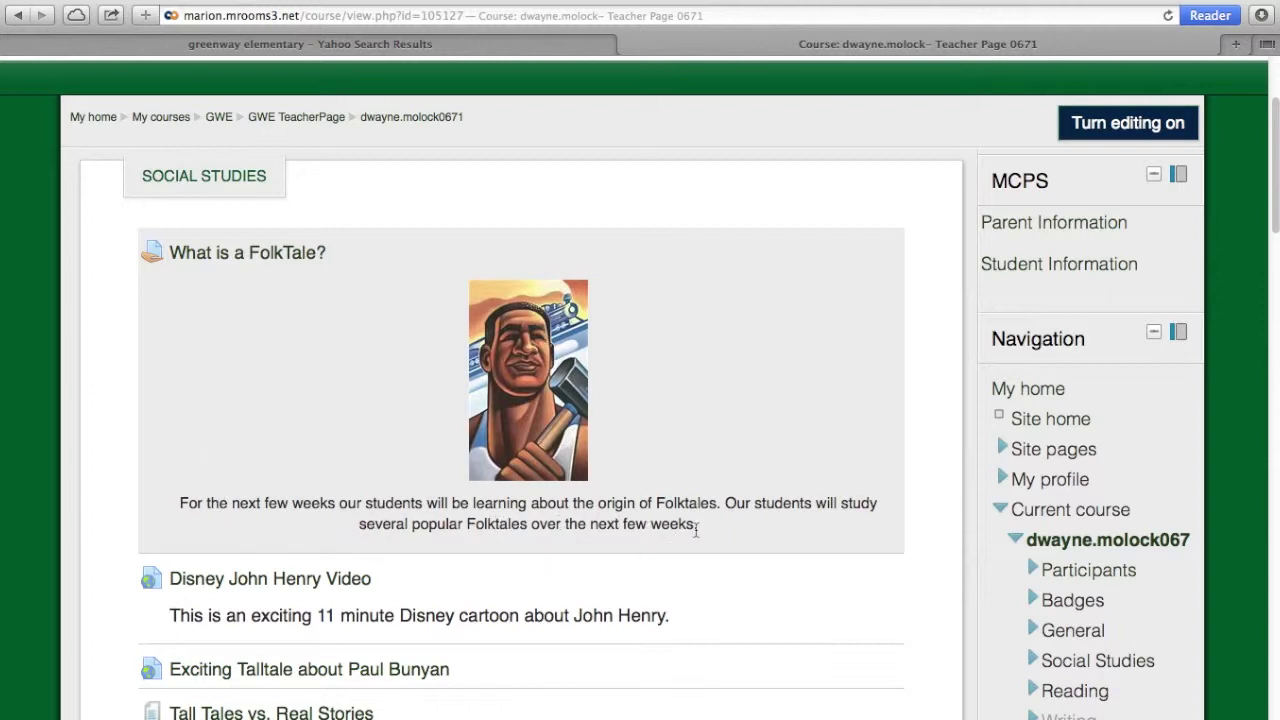
scroll(668, 589, "down", 4)
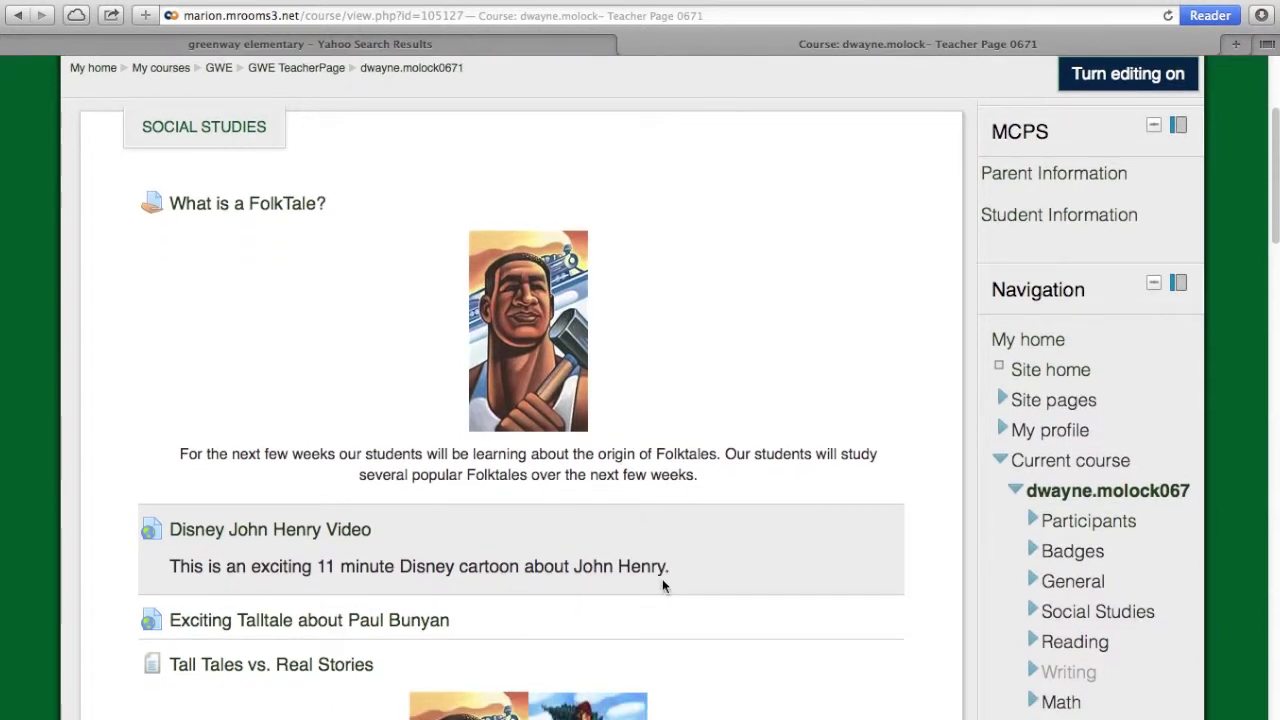
scroll(427, 527, "down", 1)
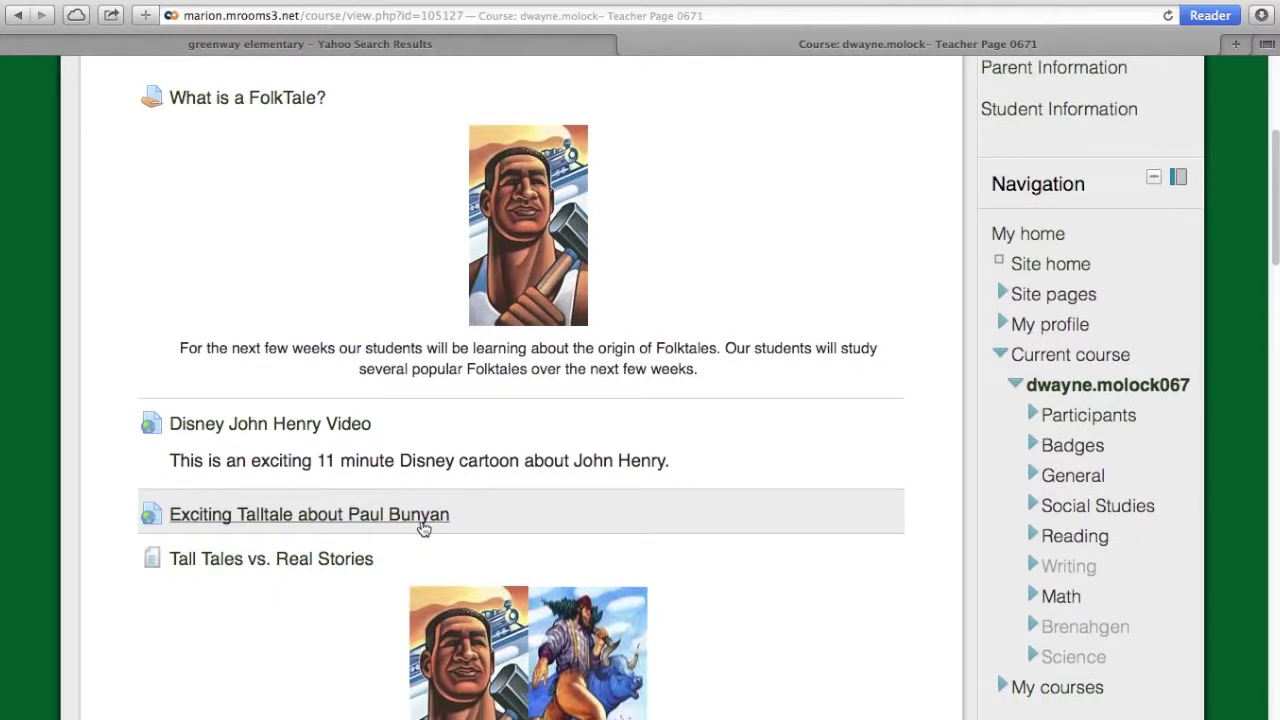
scroll(422, 520, "down", 4)
scroll(421, 528, "down", 4)
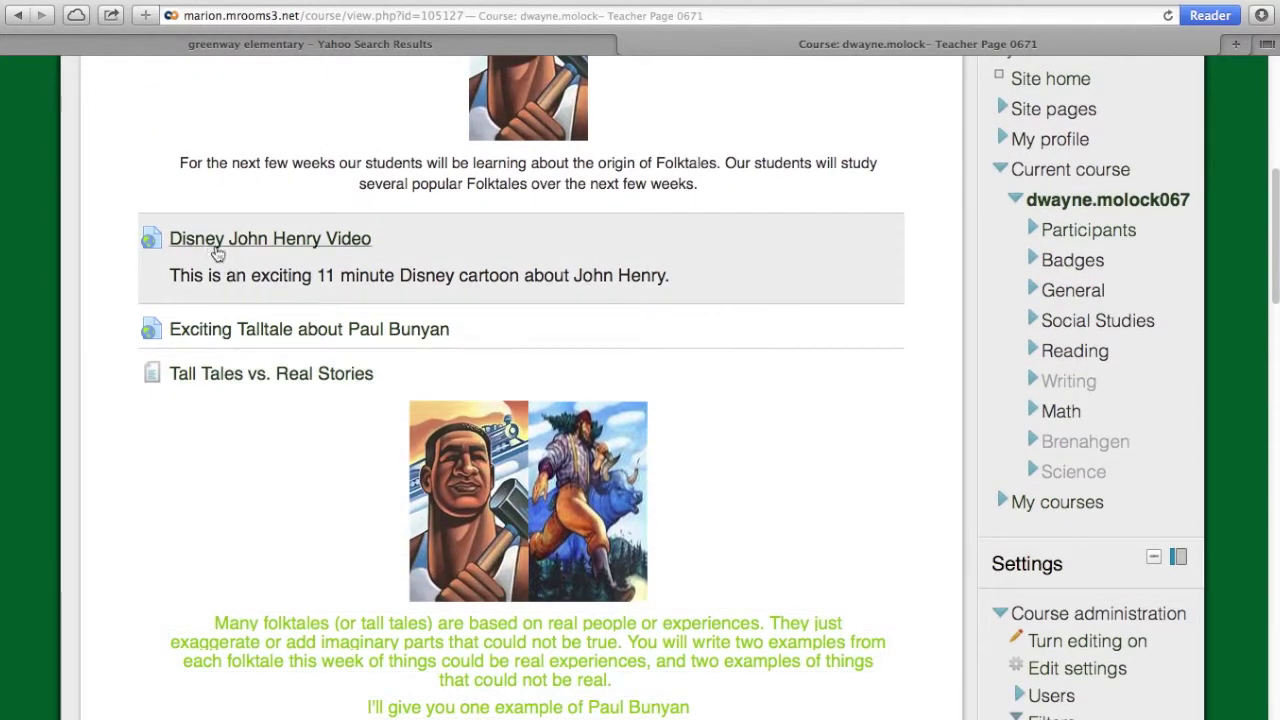
- Open the Disney John Henry video and skip ahead to about two minutes in
left_click(211, 243)
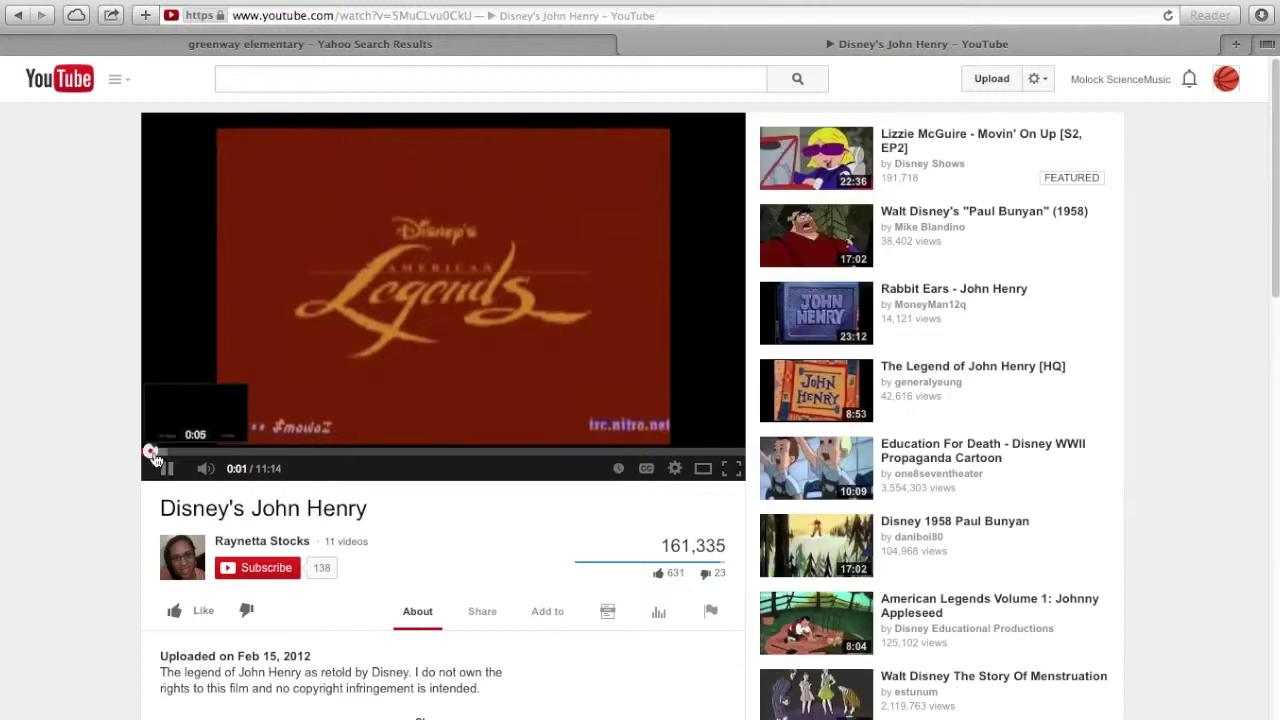
left_click(209, 452)
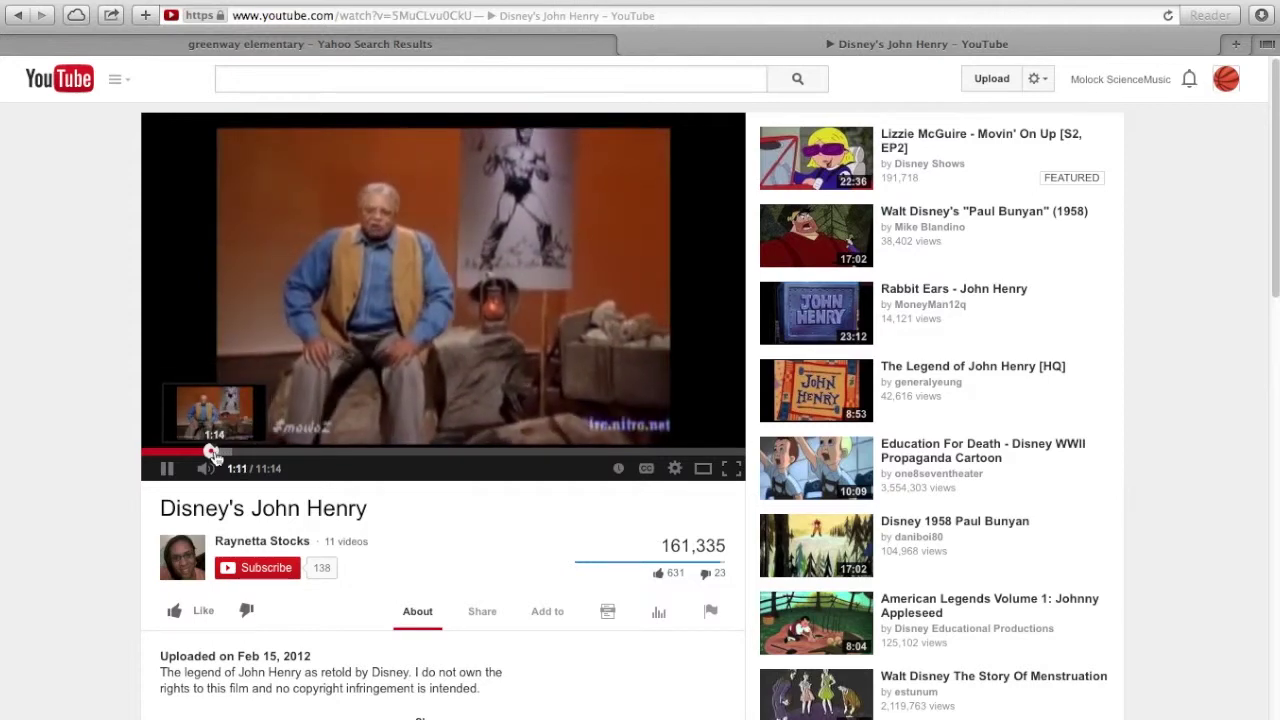
left_click(264, 451)
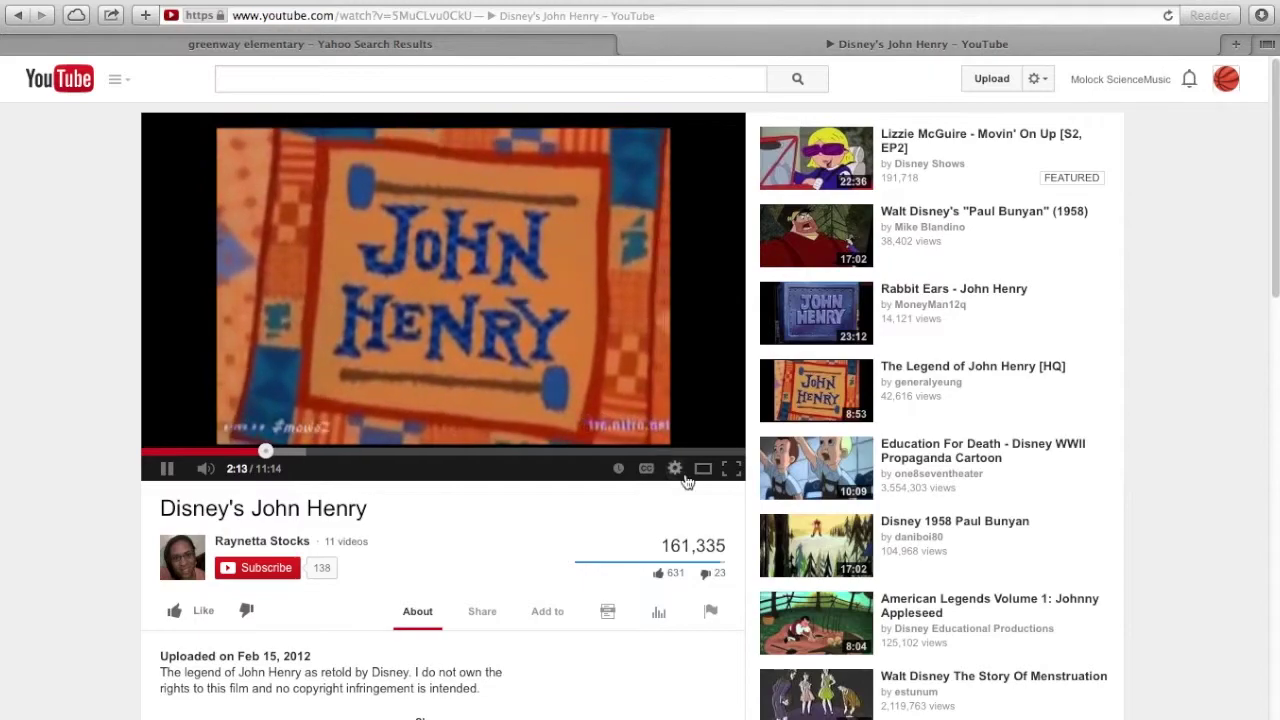
- Watch John Henry full screen, jumping to about 3:11, then exit full screen
left_click(731, 468)
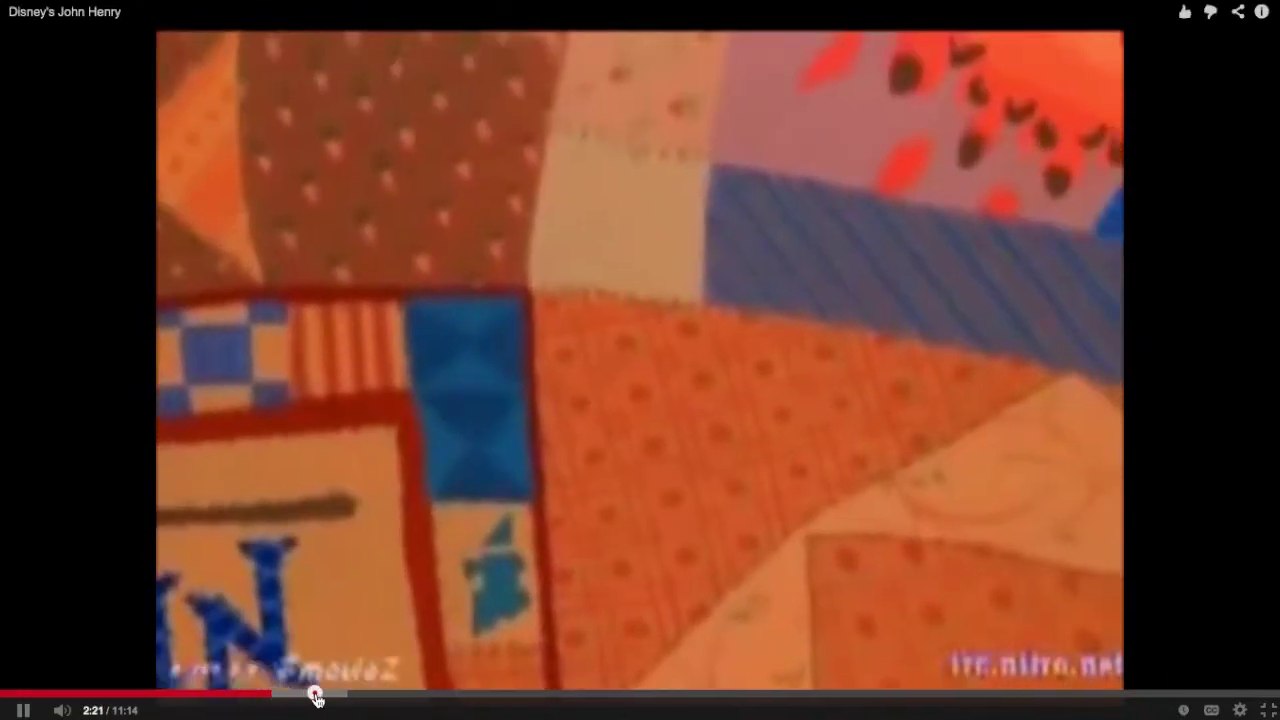
left_click(317, 693)
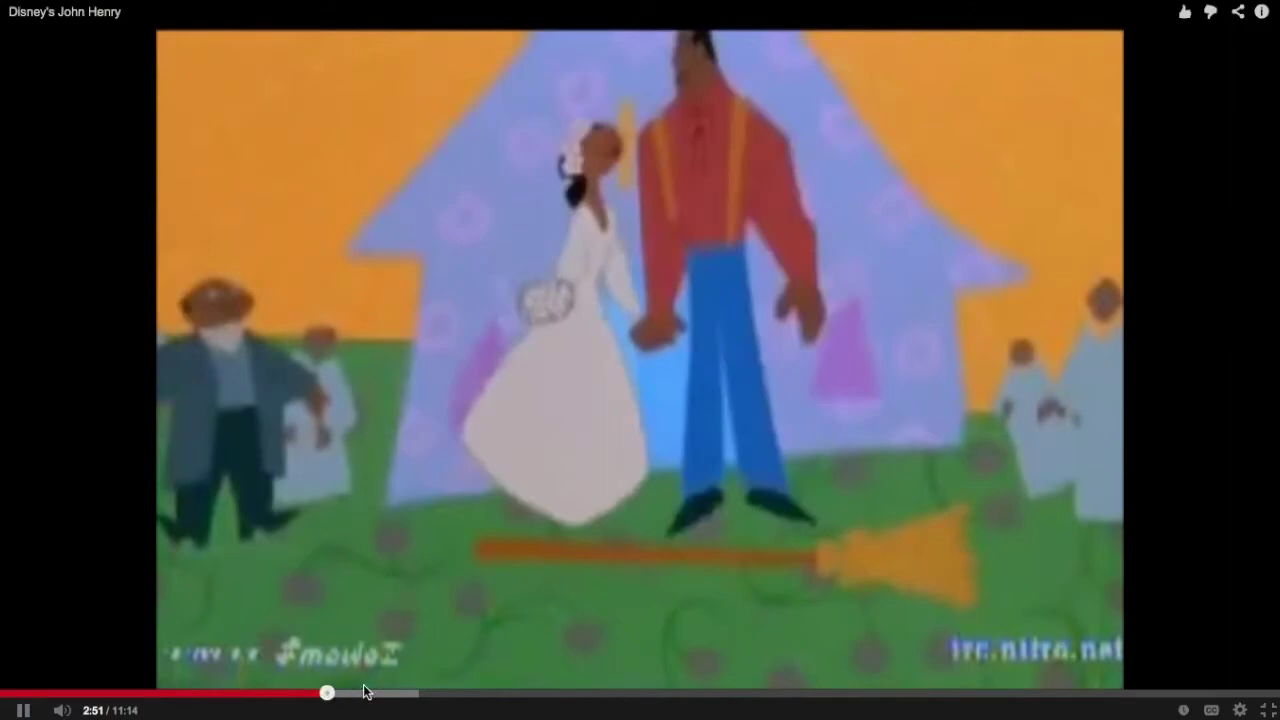
left_click(365, 692)
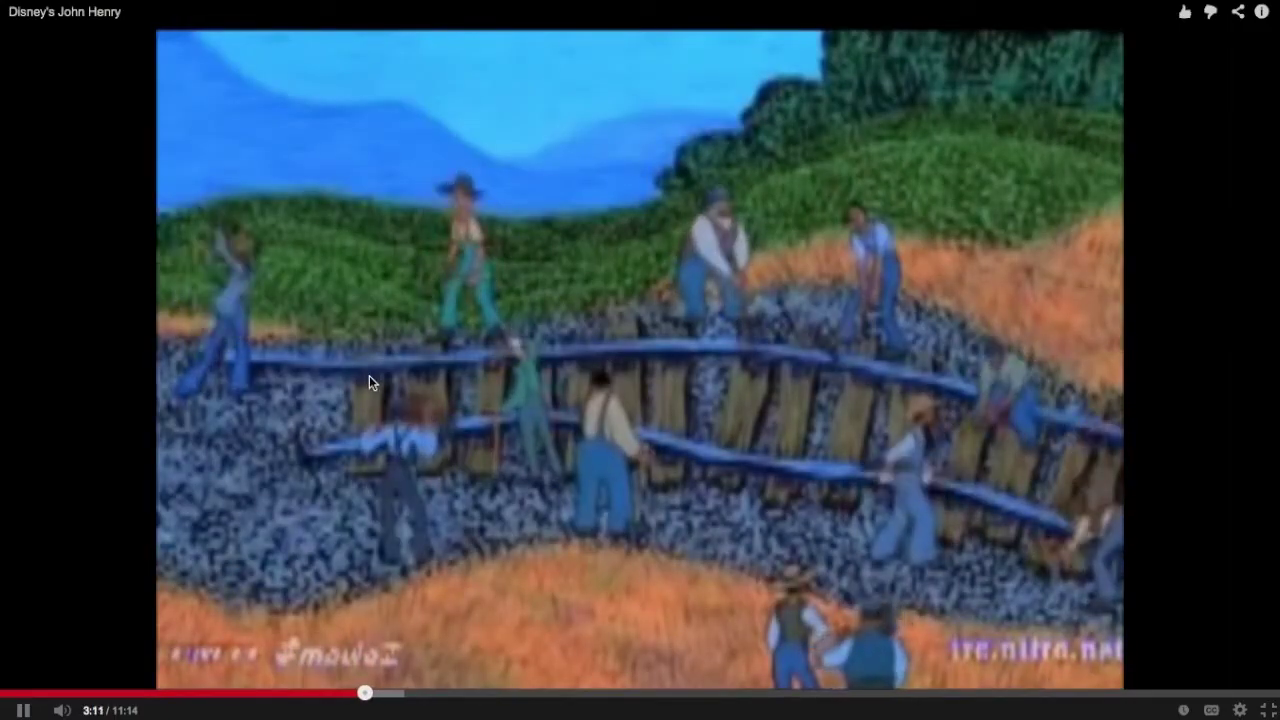
key("Escape")
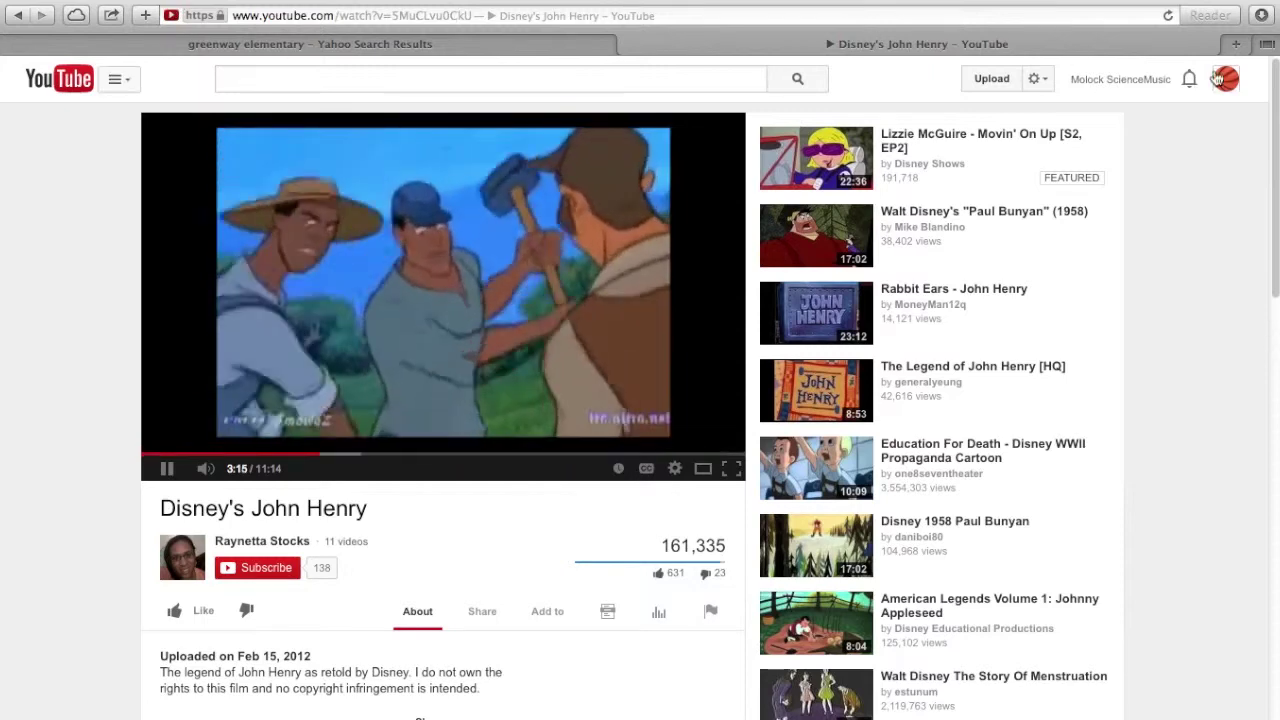
mouse_move(1262, 8)
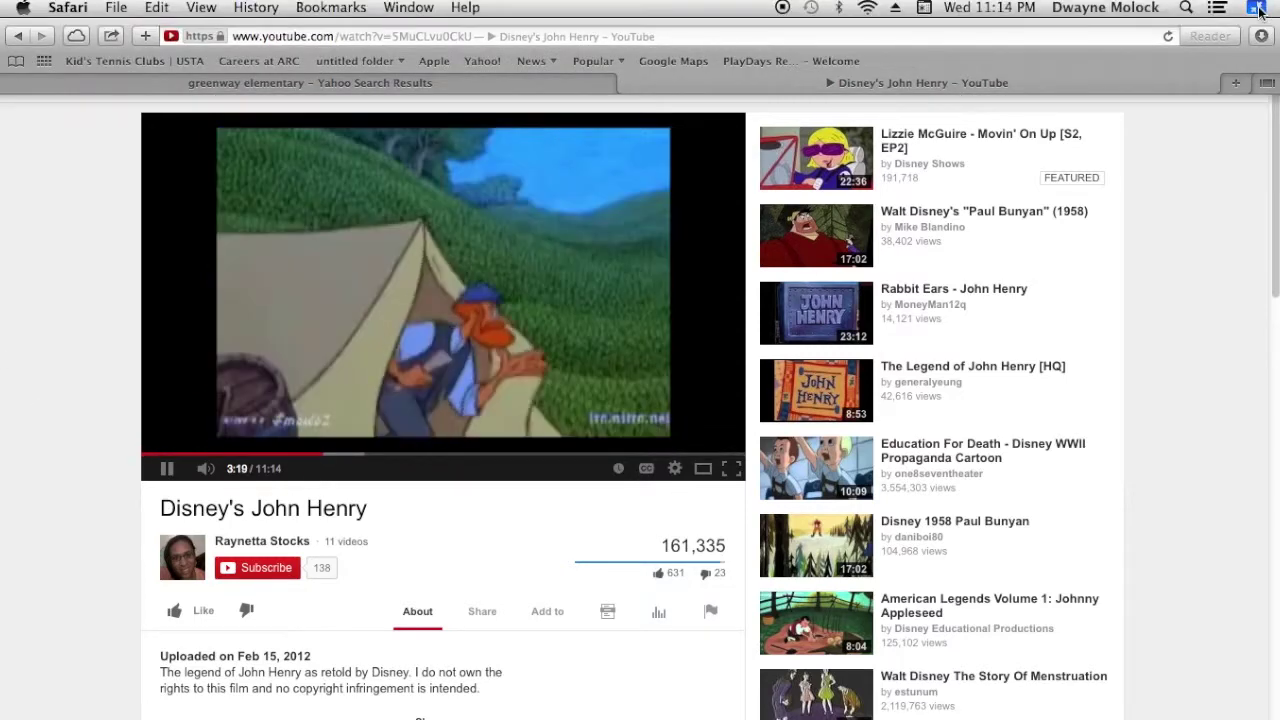
- Return to the course page and play the Paul Bunyan tall tale full screen from about 2:00
left_click(17, 37)
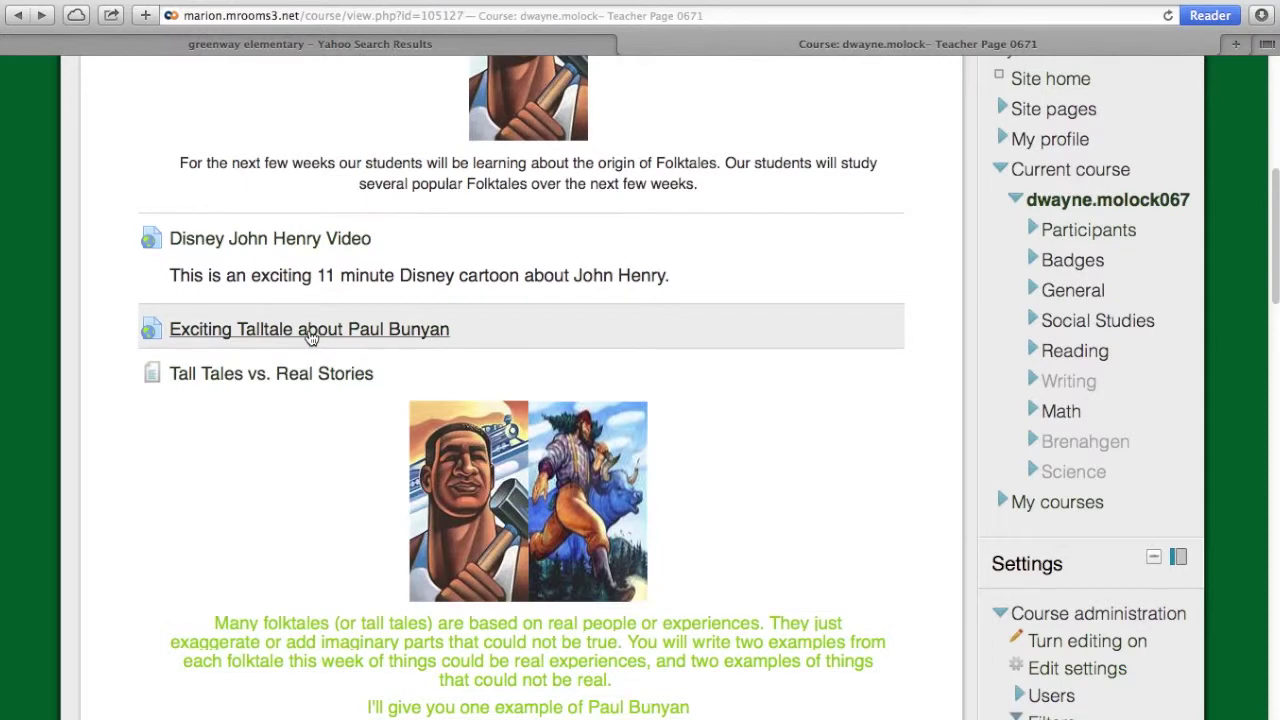
left_click(310, 335)
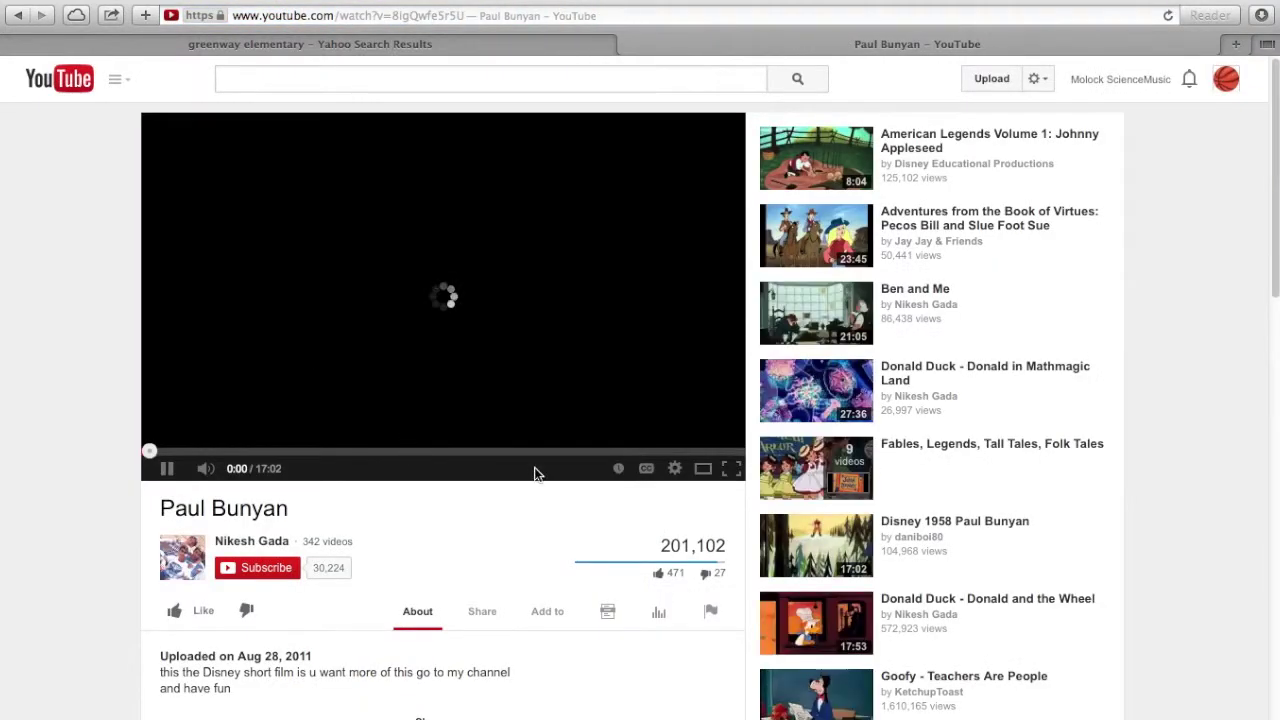
left_click(731, 470)
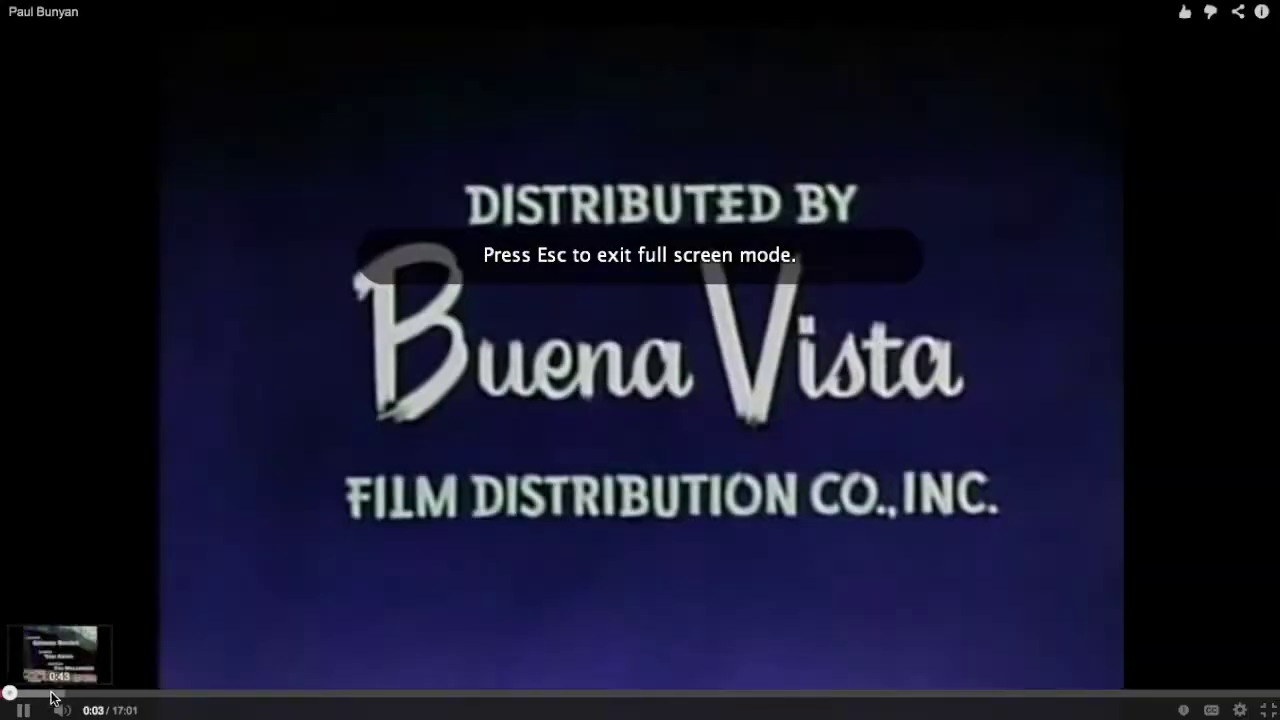
left_click(47, 694)
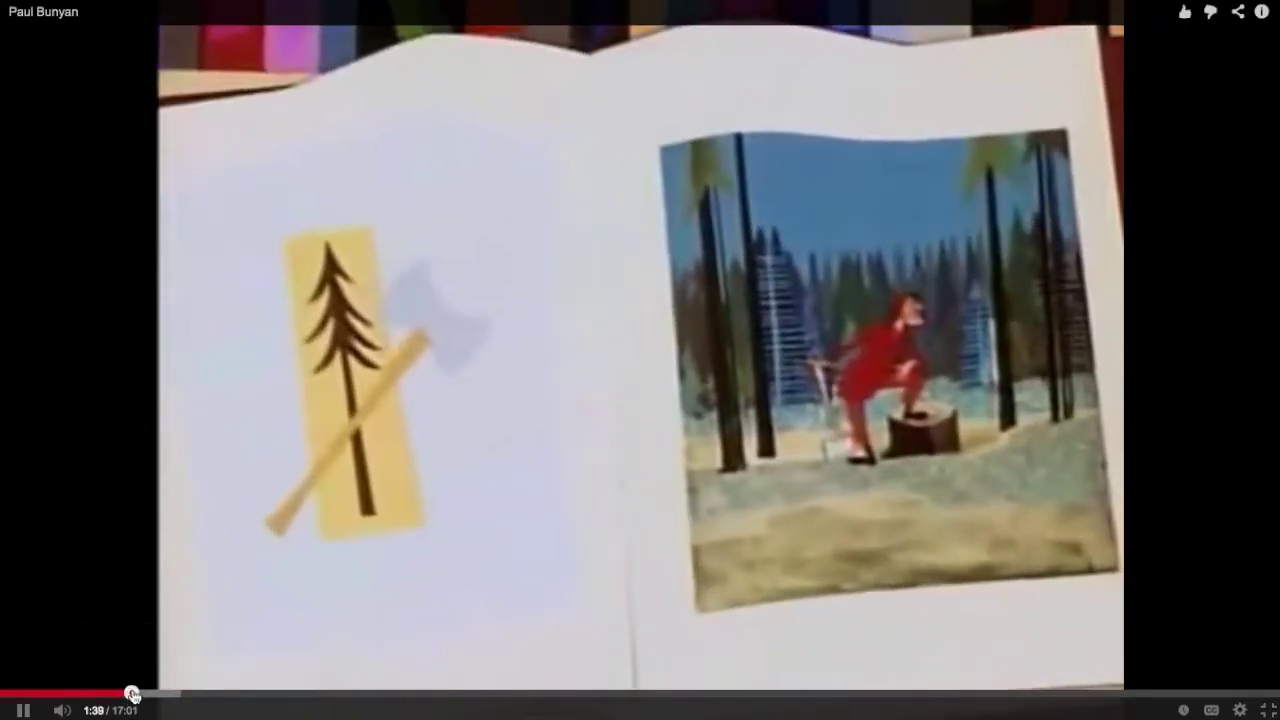
left_click(158, 693)
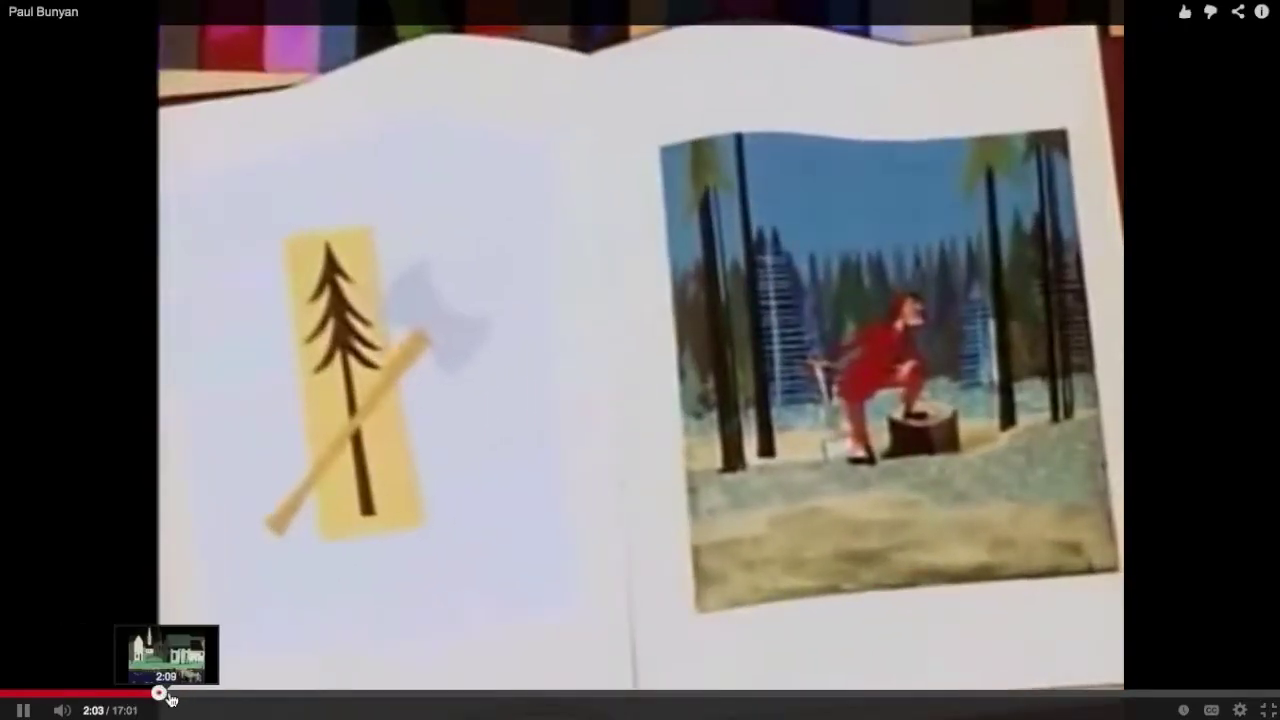